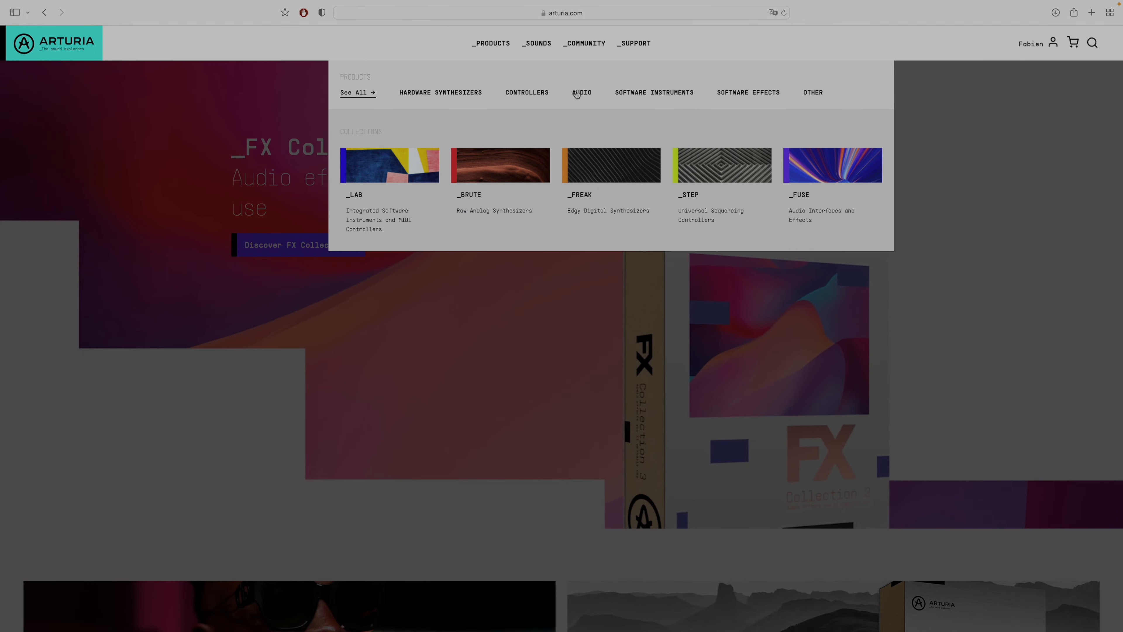
Open the V Collection 9 product page and examine its features, new and rebuilt instruments, and exclusive sound banks
click(654, 92)
click(340, 309)
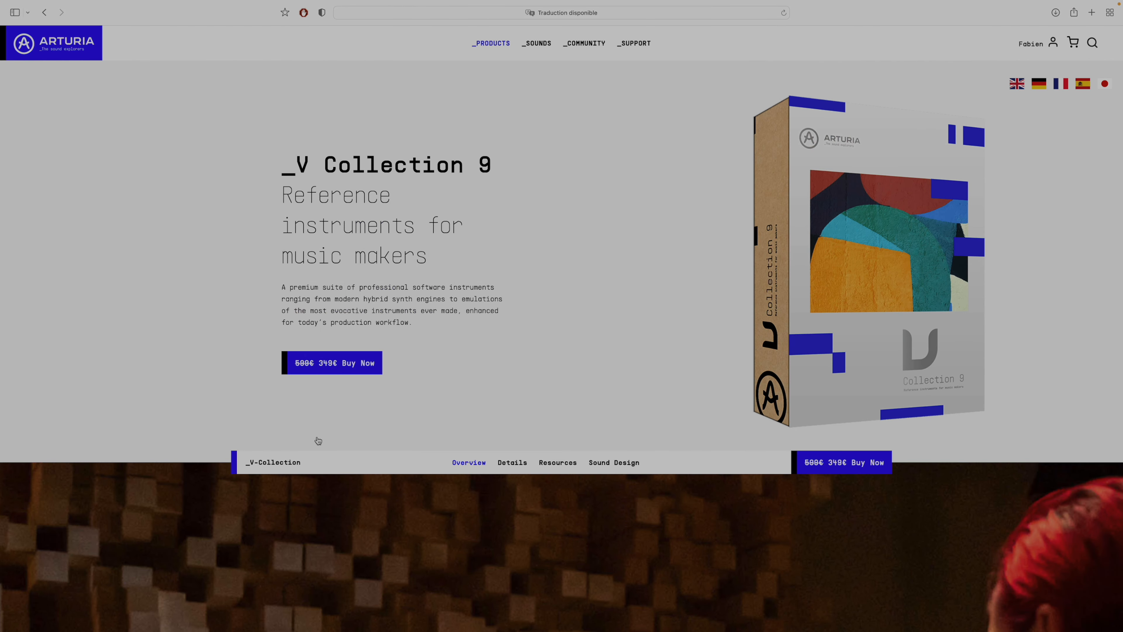
scroll(317, 439, down, 20)
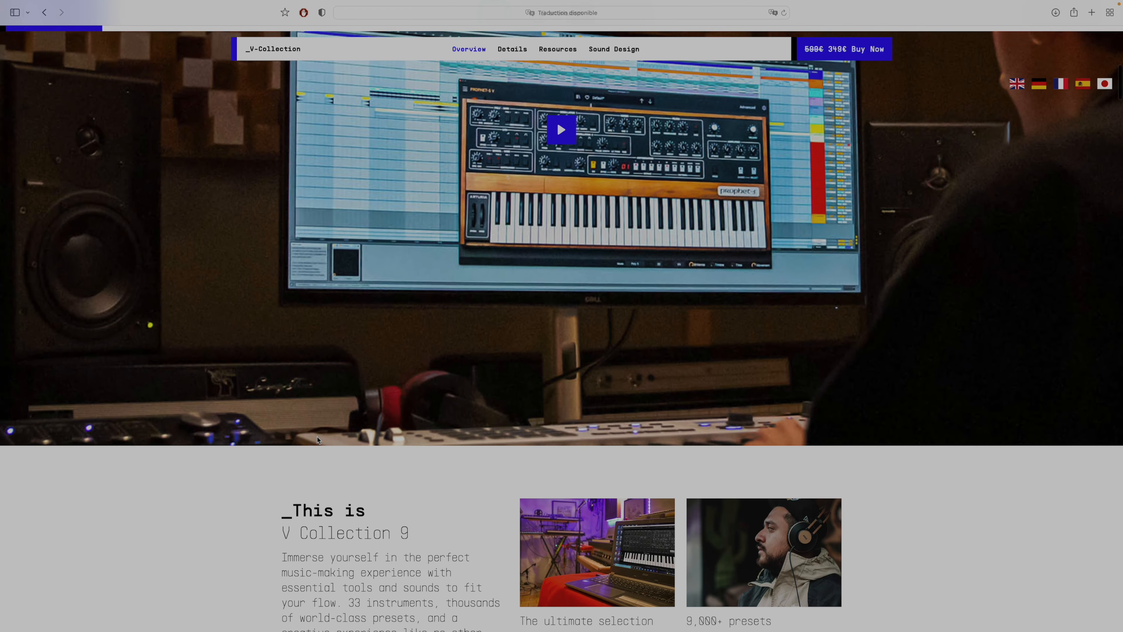
scroll(317, 437, down, 15)
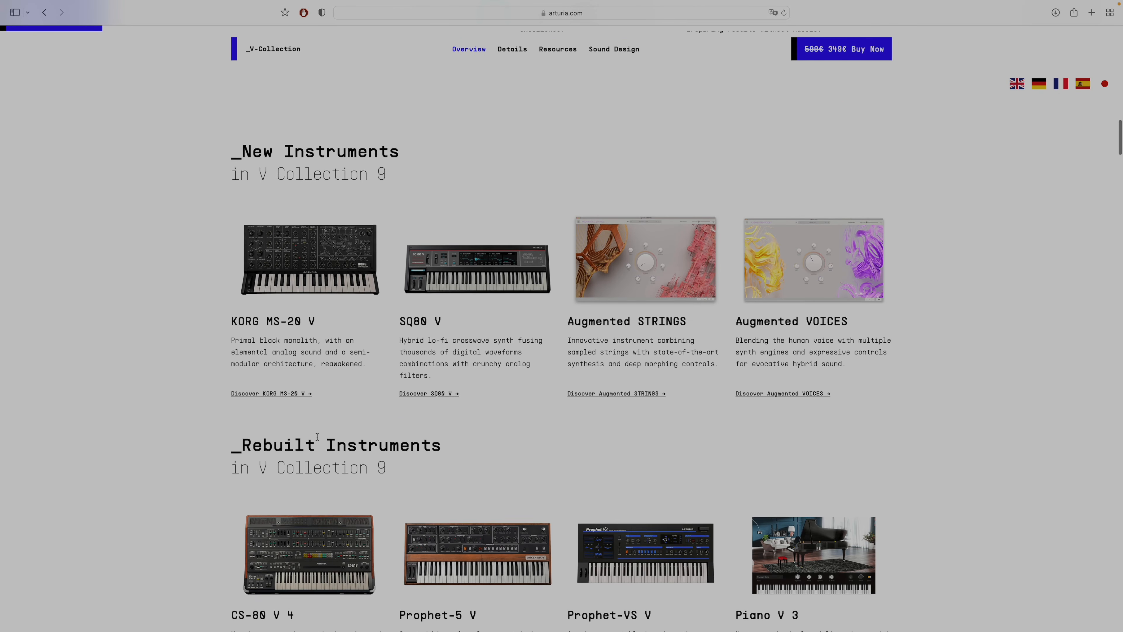
scroll(317, 440, down, 8)
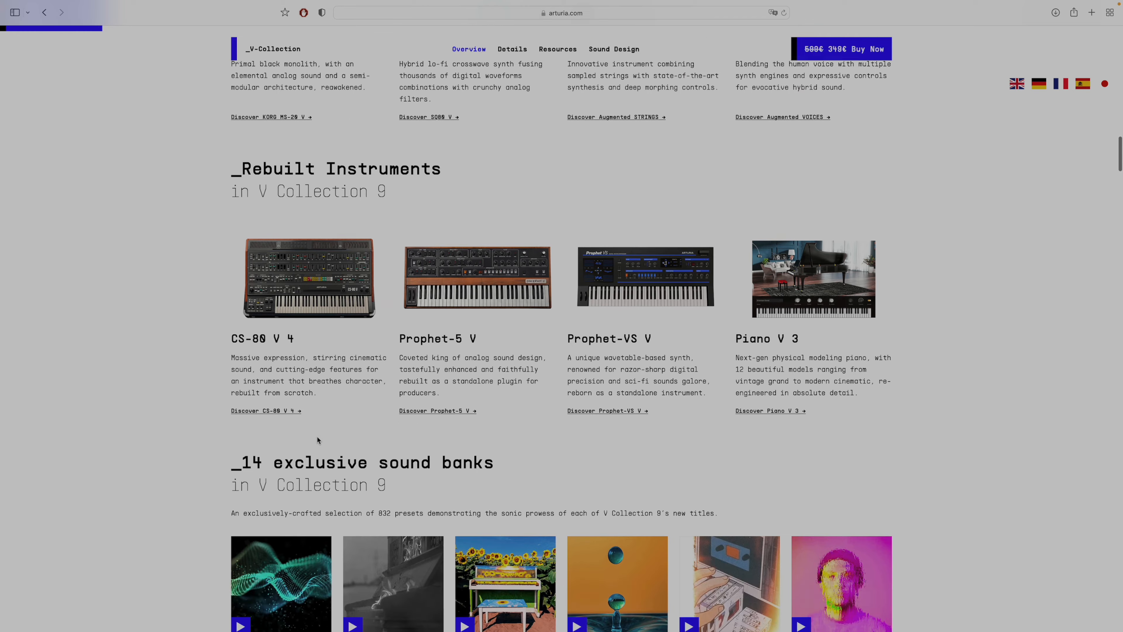
scroll(317, 440, down, 10)
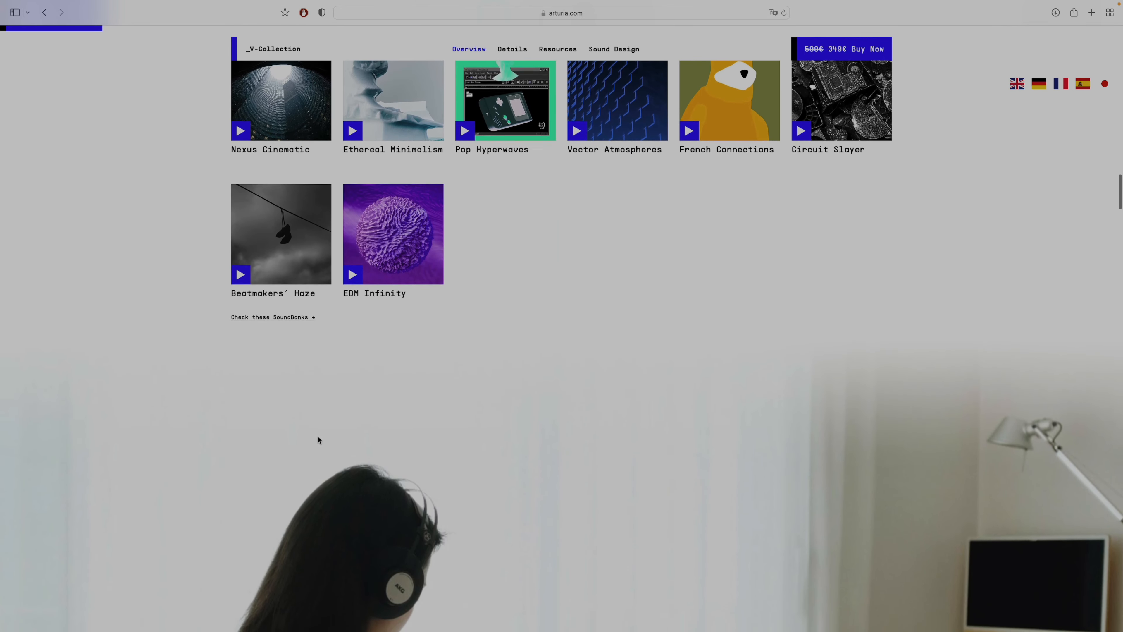
scroll(318, 439, up, 10)
scroll(318, 439, up, 15)
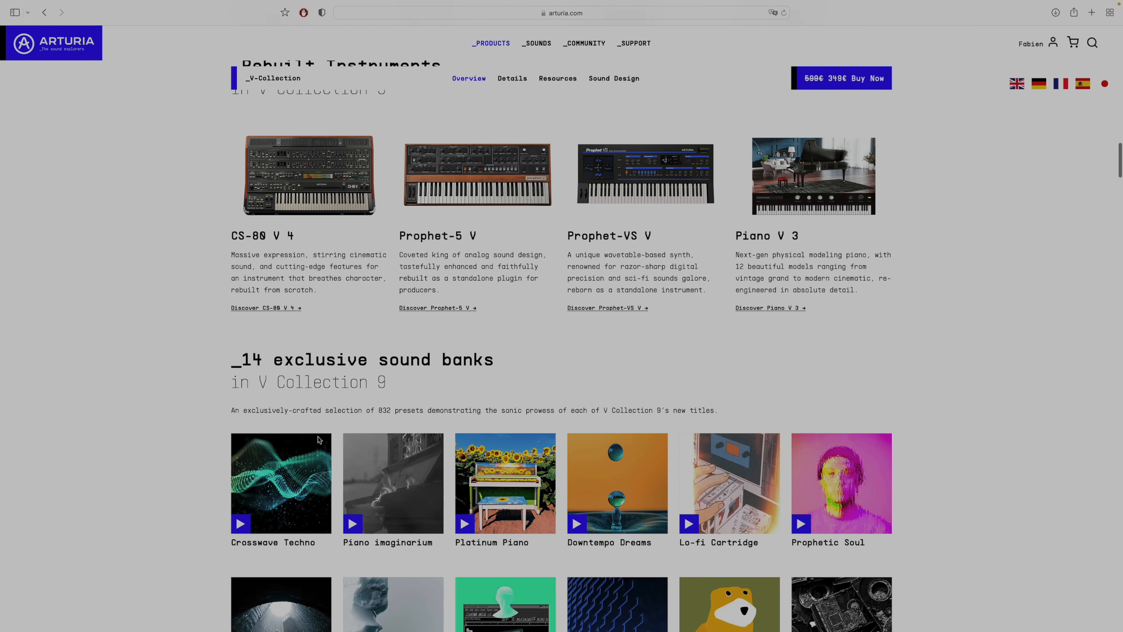
scroll(318, 440, up, 10)
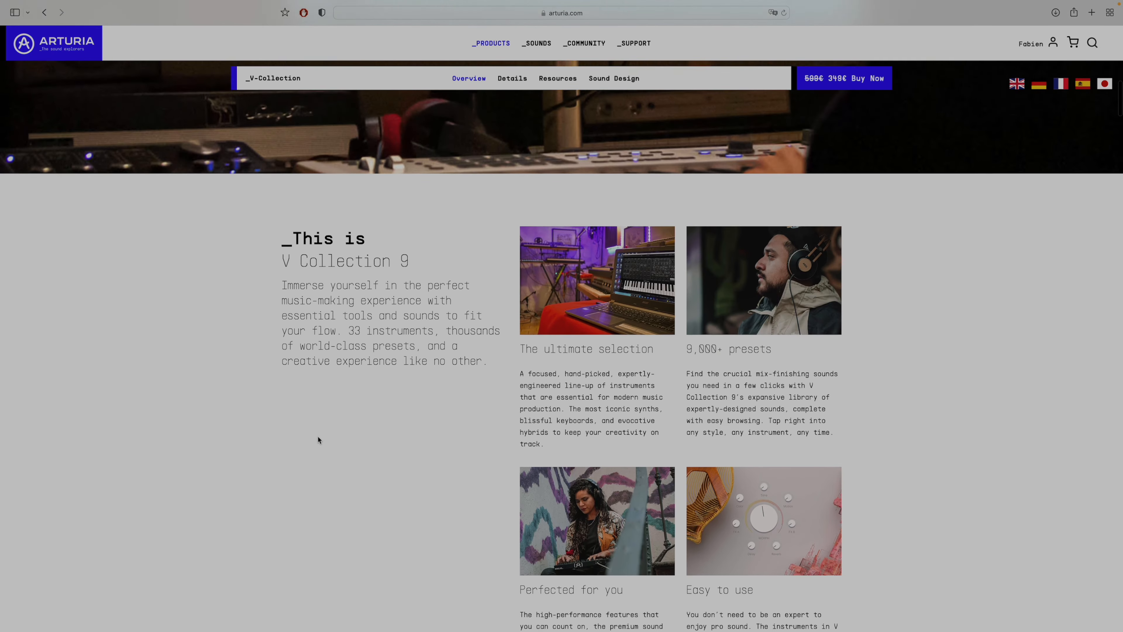
scroll(318, 440, up, 5)
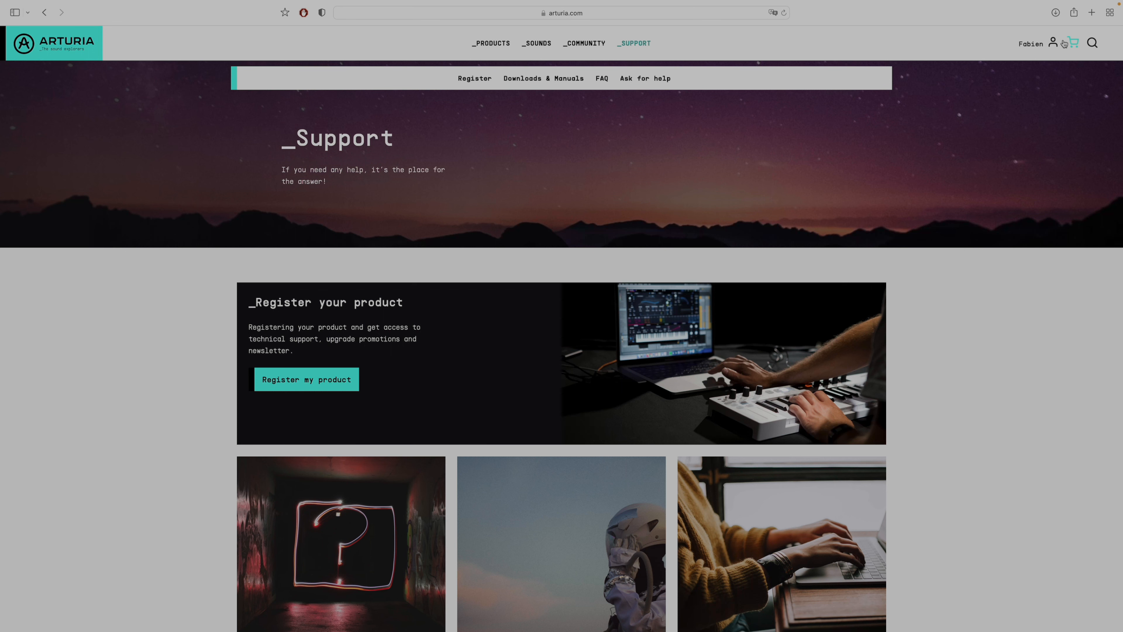
Find the Arturia Software Center on the support page and download its installer
scroll(634, 208, down, 5)
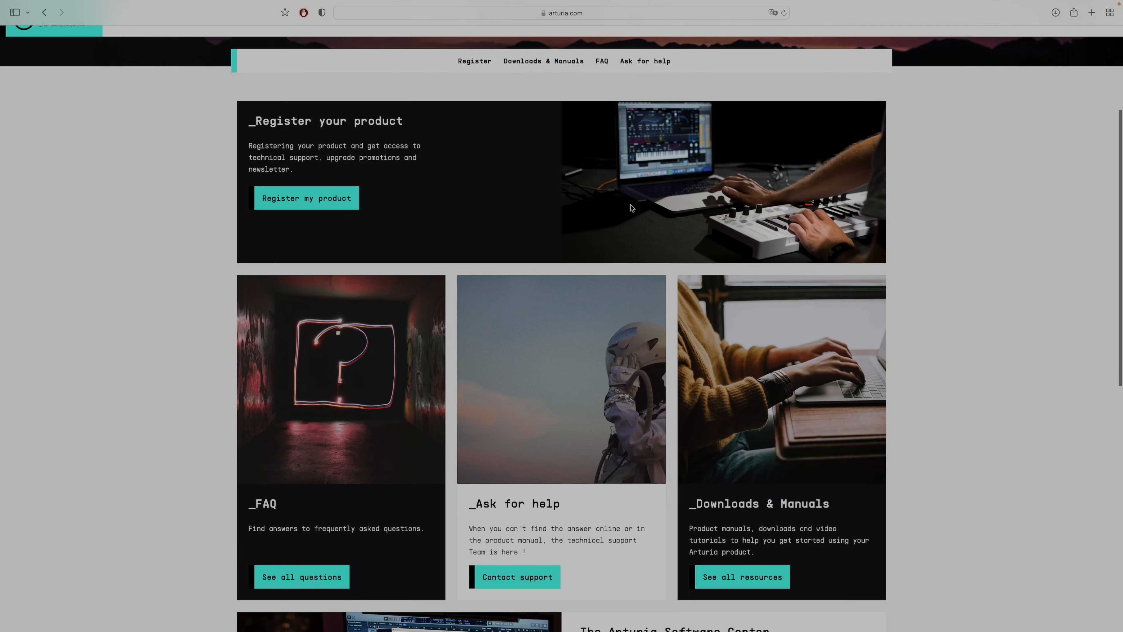
scroll(609, 402, down, 9)
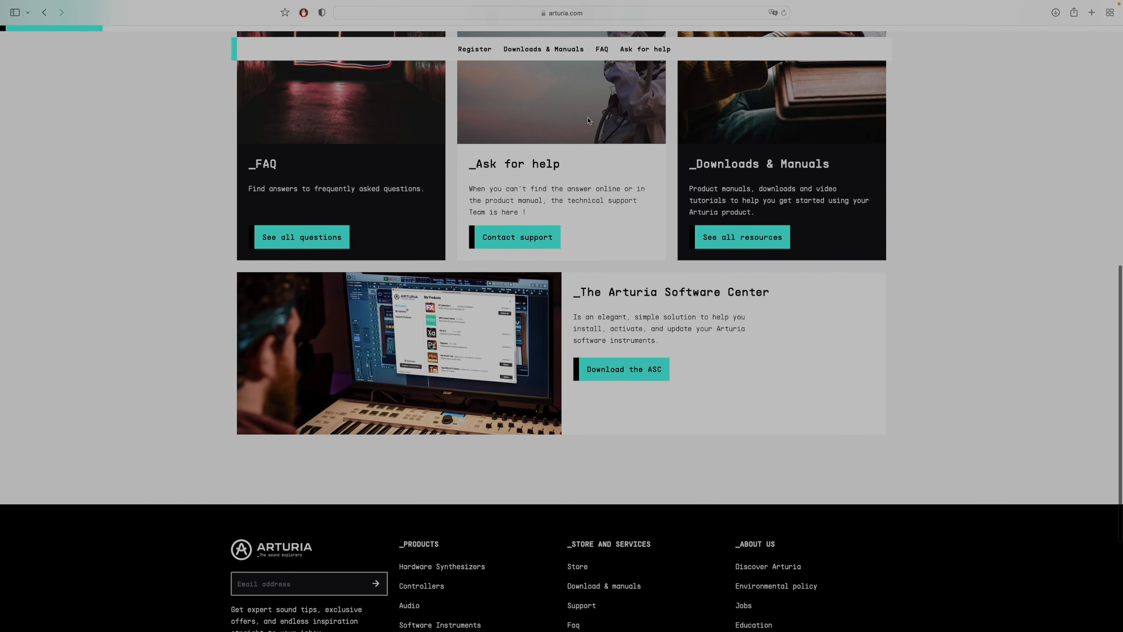
click(627, 374)
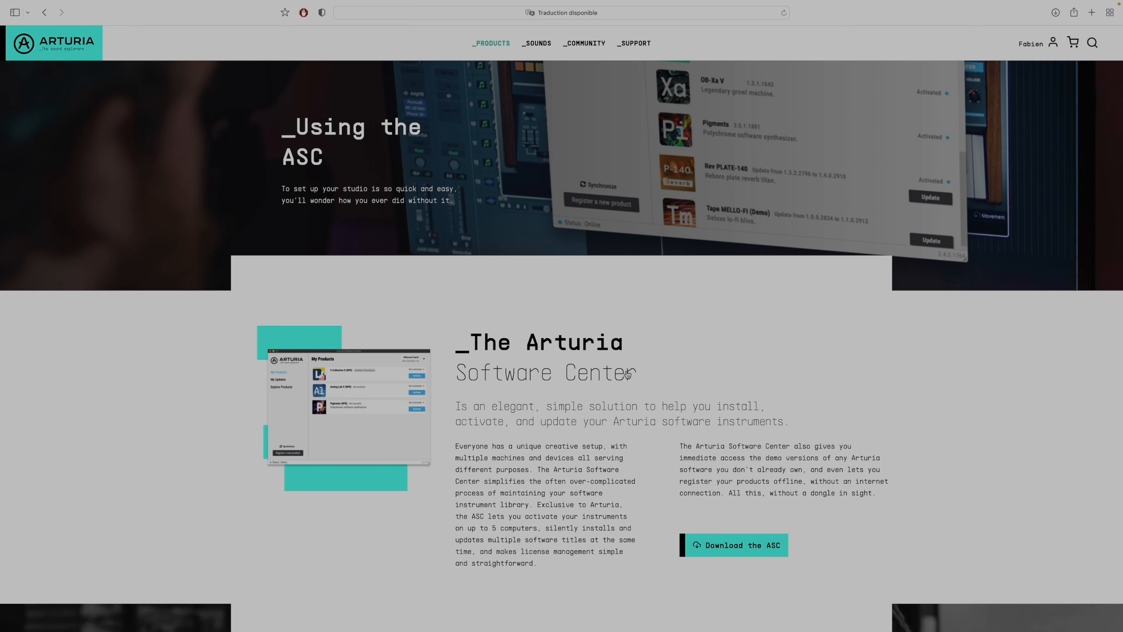
scroll(628, 375, down, 5)
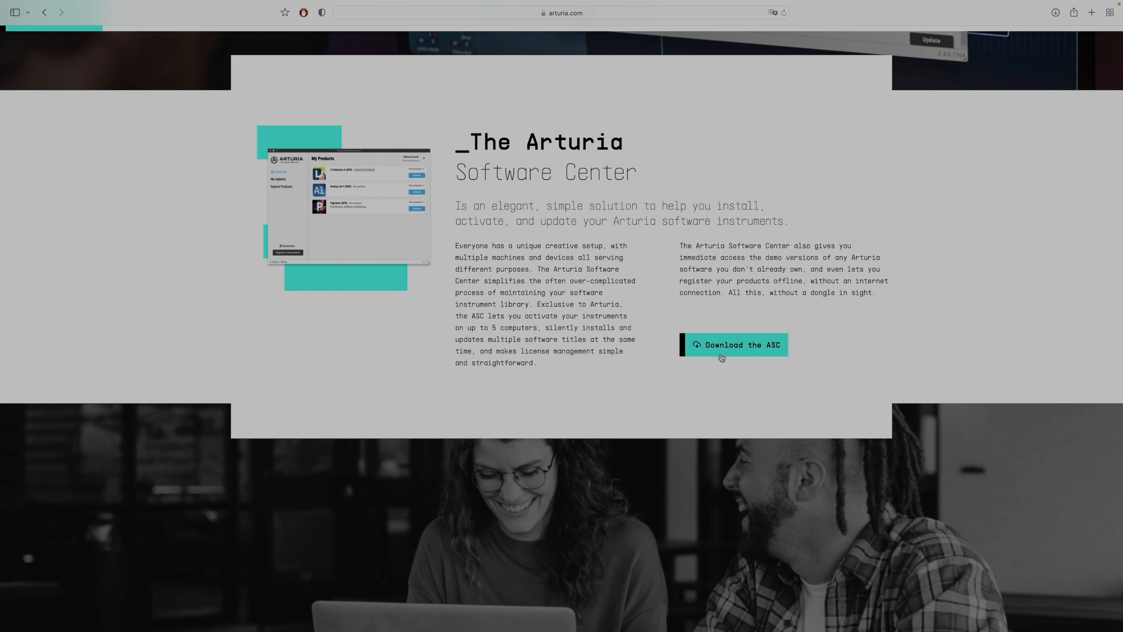
click(724, 349)
click(642, 347)
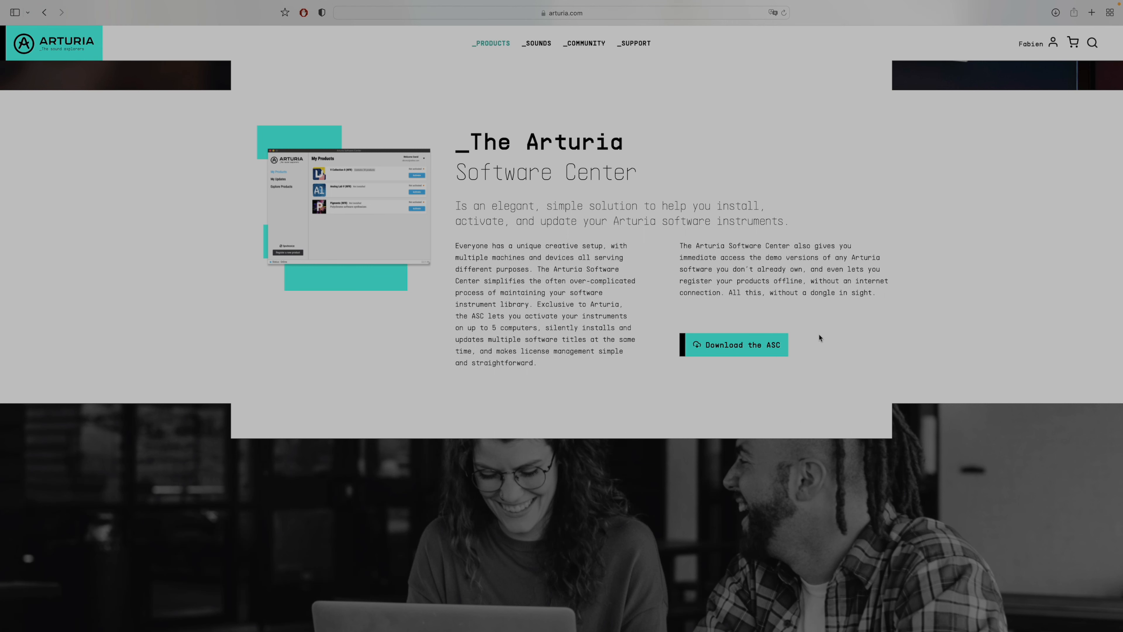
Show the downloaded Arturia_Software_Center__2_4_3_1965.pkg in Finder and open it to start the installer
click(1055, 19)
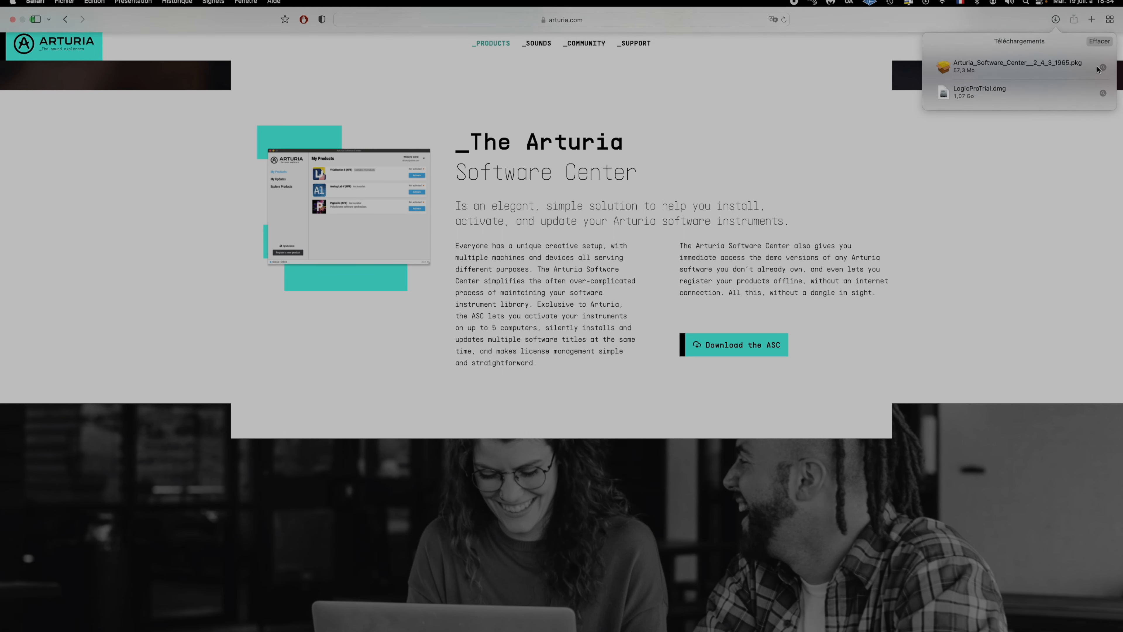
click(1102, 67)
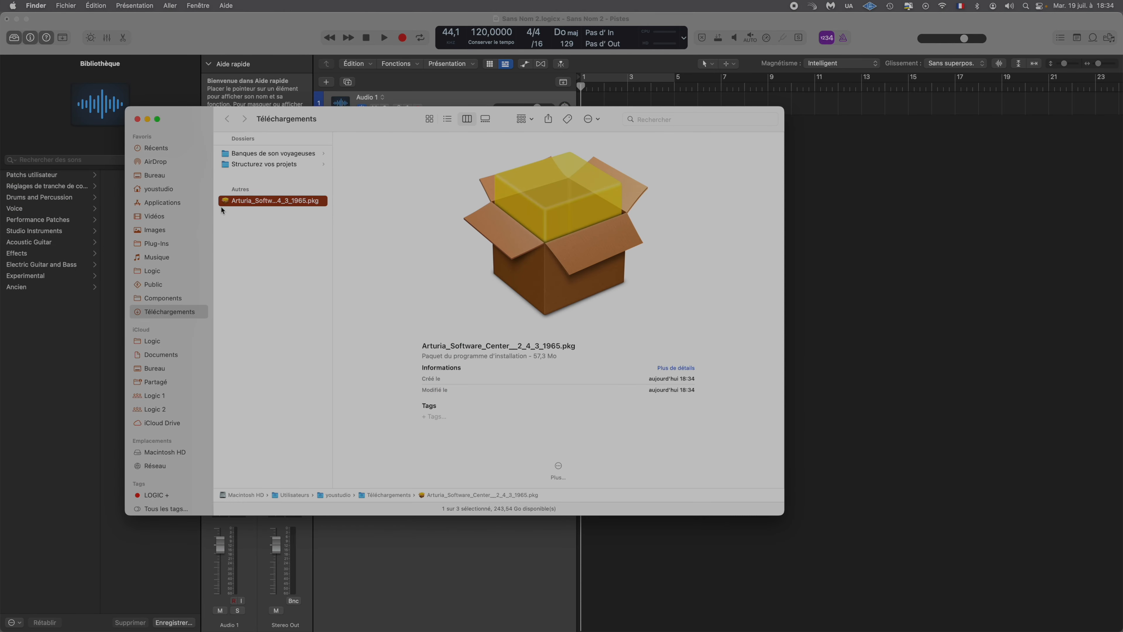
right_click(221, 210)
click(238, 210)
click(608, 332)
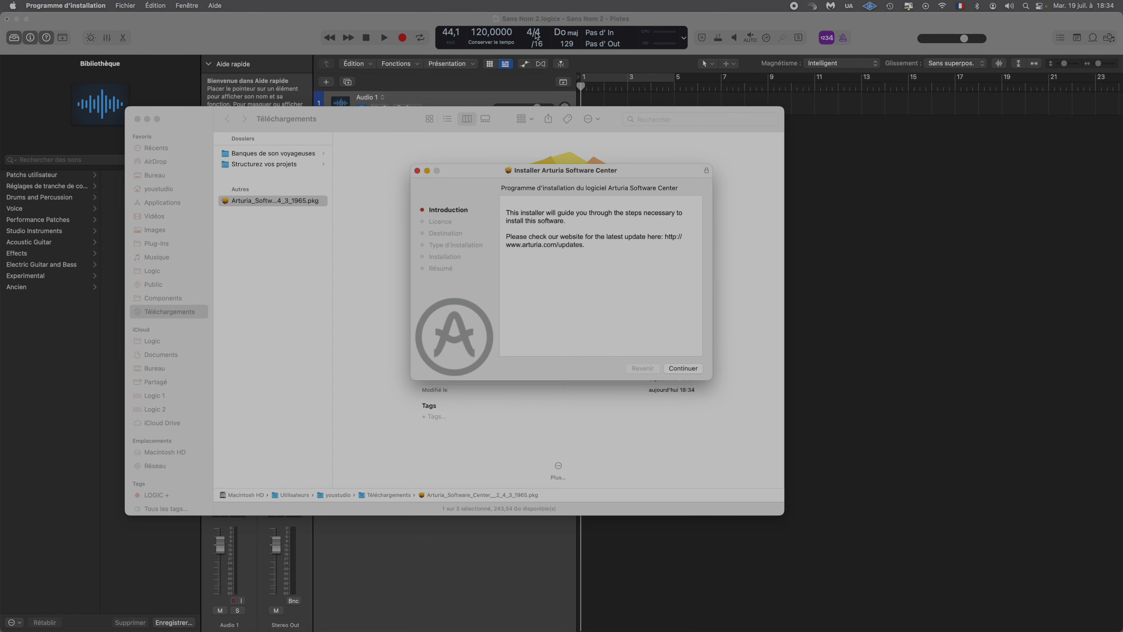
Install the Arturia Software Center, accepting the licence agreement, and clean up by moving its installer package to the trash
click(686, 368)
click(683, 368)
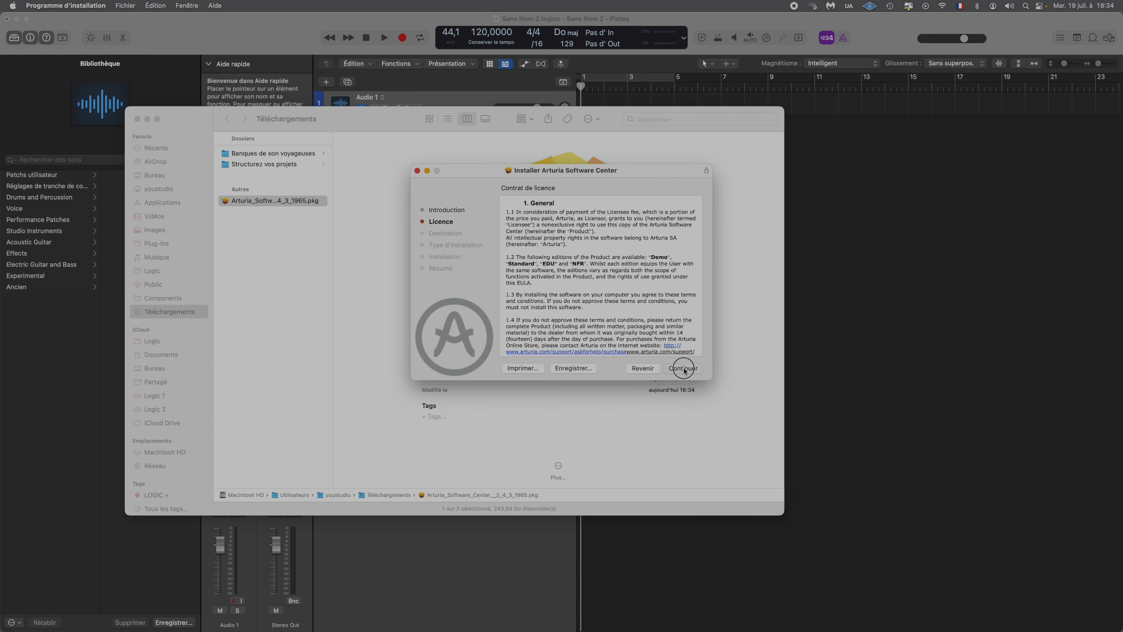
click(658, 301)
click(688, 372)
click(685, 368)
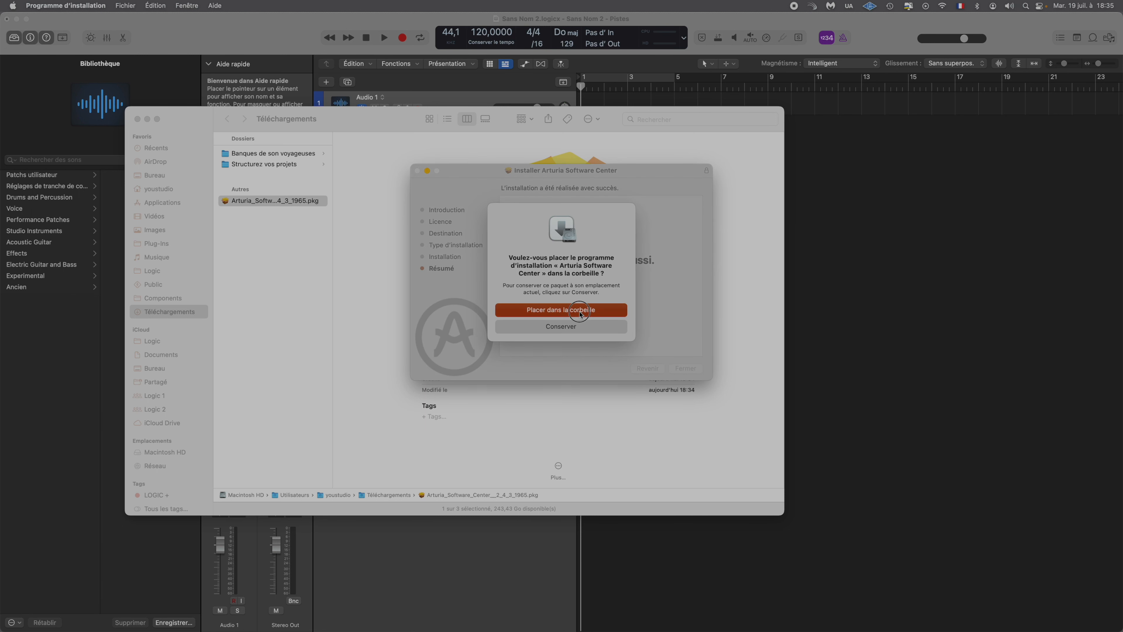
click(580, 312)
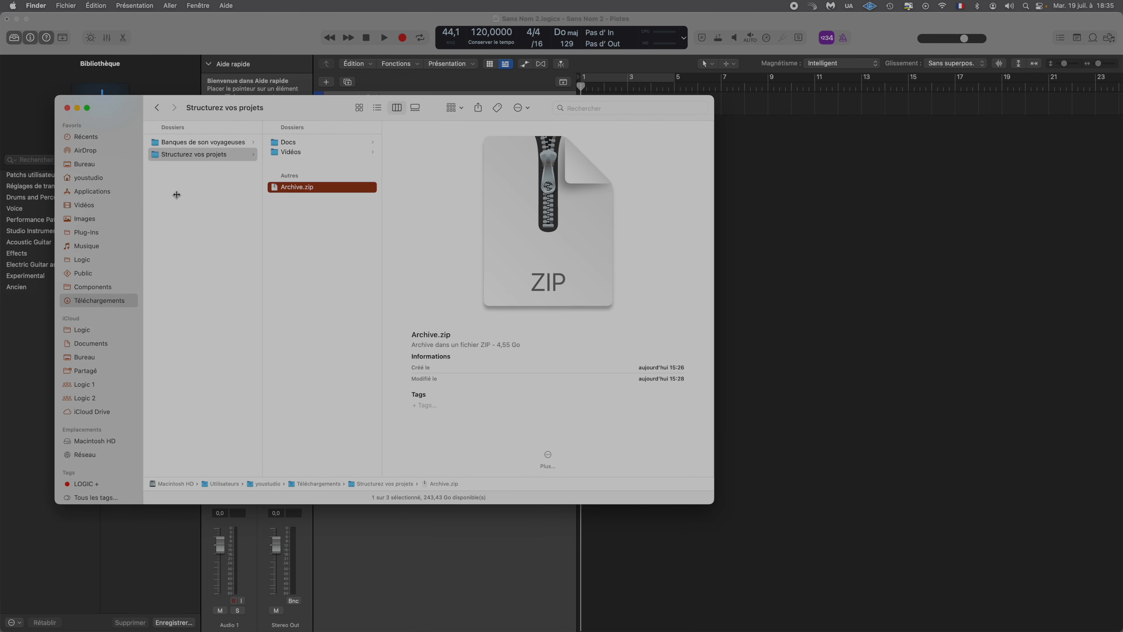
key(super+w)
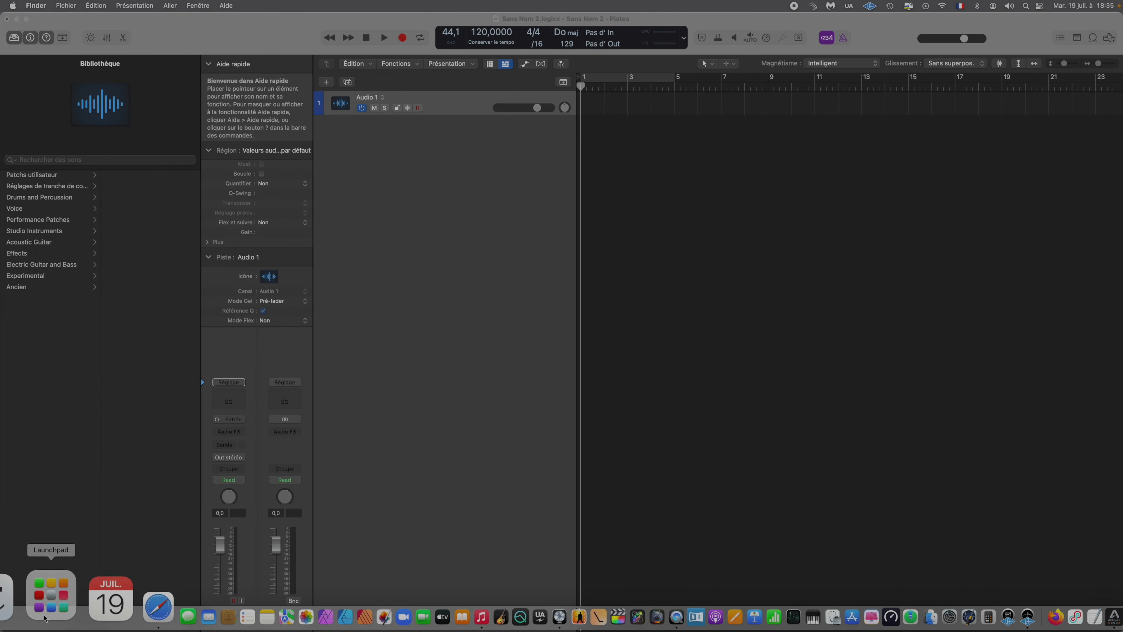
Launch the Arturia Software Center and complete its initial setup with /Library/Arturia as the resources location
click(43, 627)
click(677, 199)
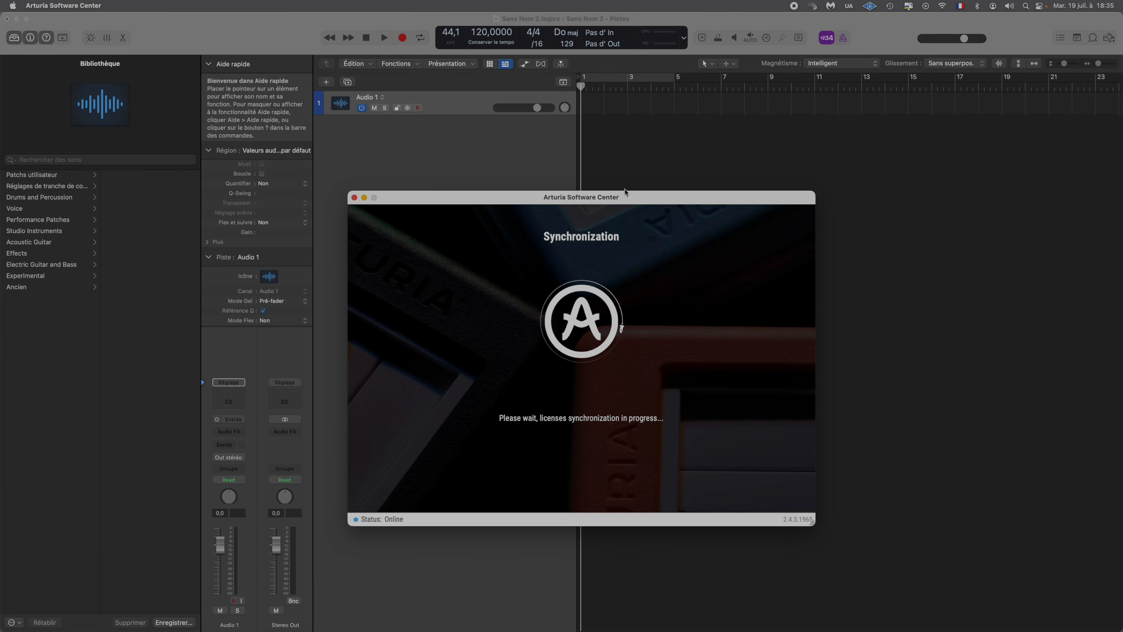
drag(634, 201, 609, 184)
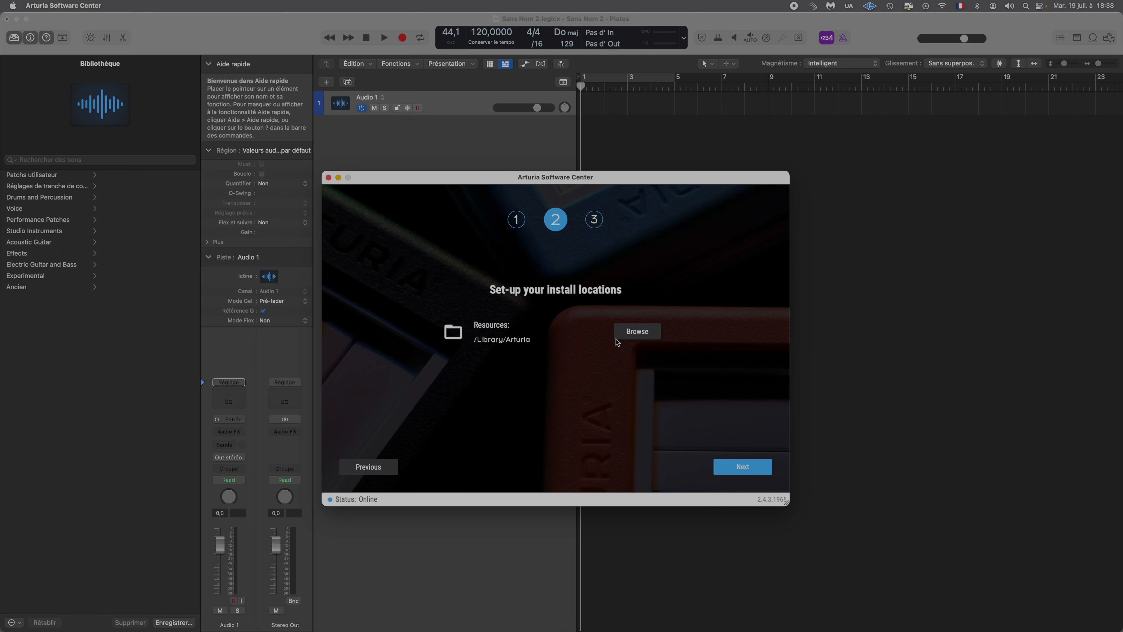
click(737, 466)
drag(700, 177, 660, 190)
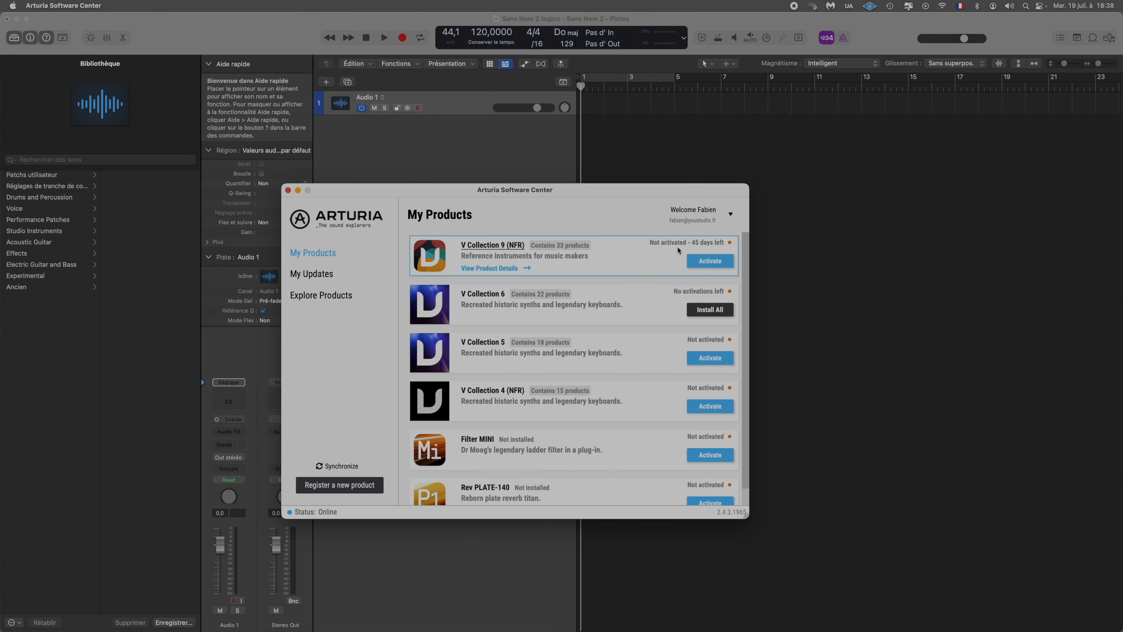
Review the products contained in V Collection 9 (NFR) and install all of them
click(673, 253)
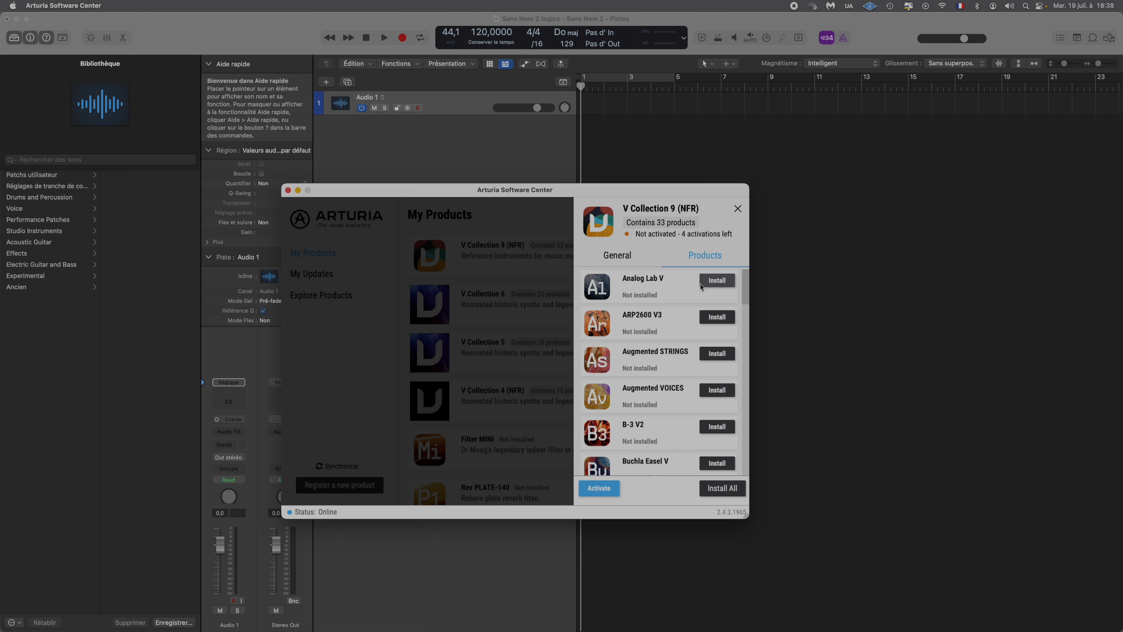
scroll(711, 456, down, 20)
scroll(712, 456, up, 20)
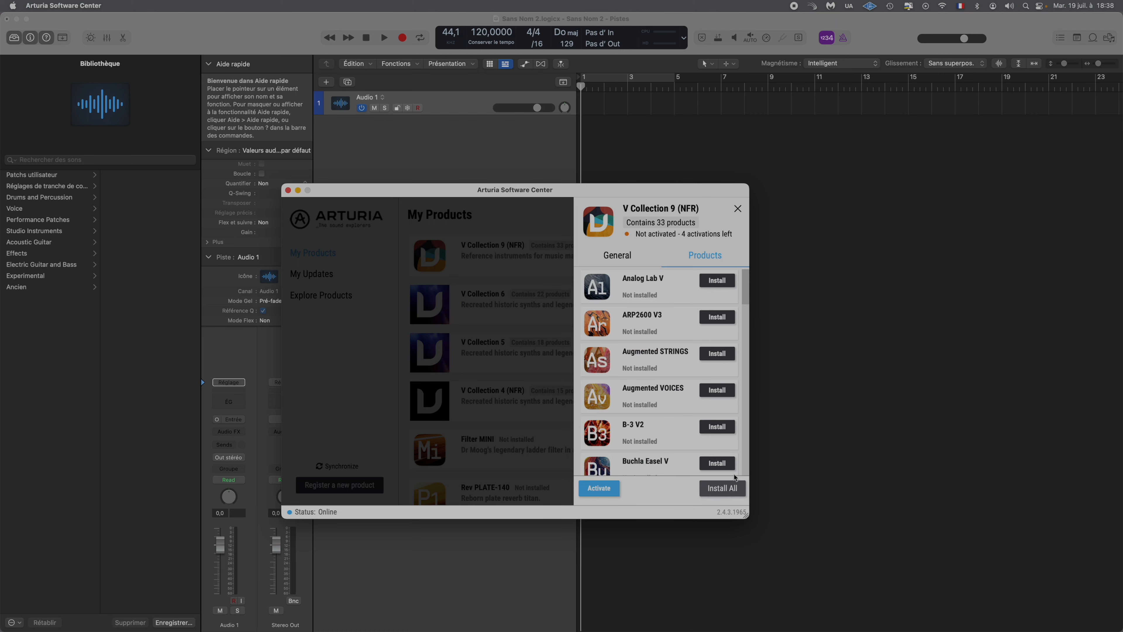
click(725, 489)
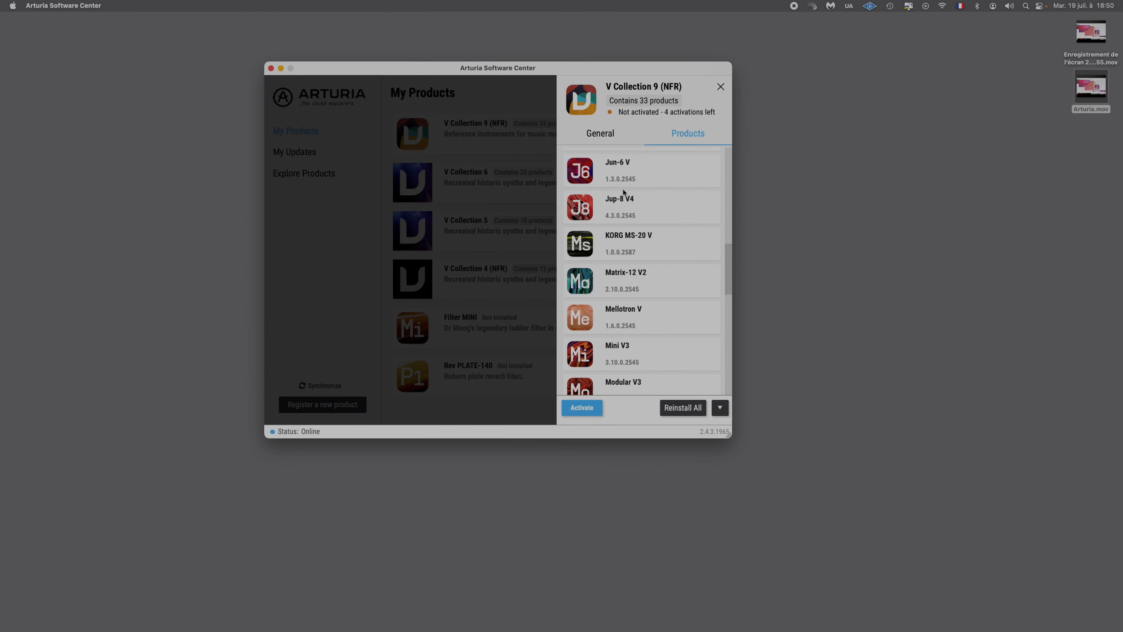
Activate the V Collection 9 (NFR) licence and dismiss the Arturia Software Center
scroll(623, 192, up, 8)
scroll(624, 193, down, 16)
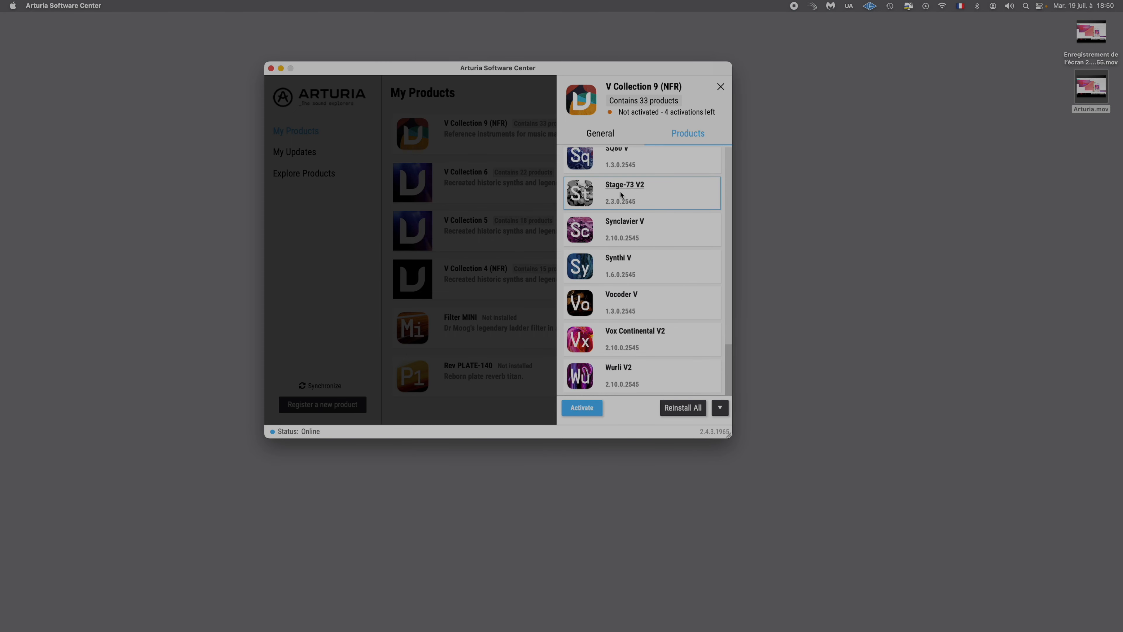
click(531, 353)
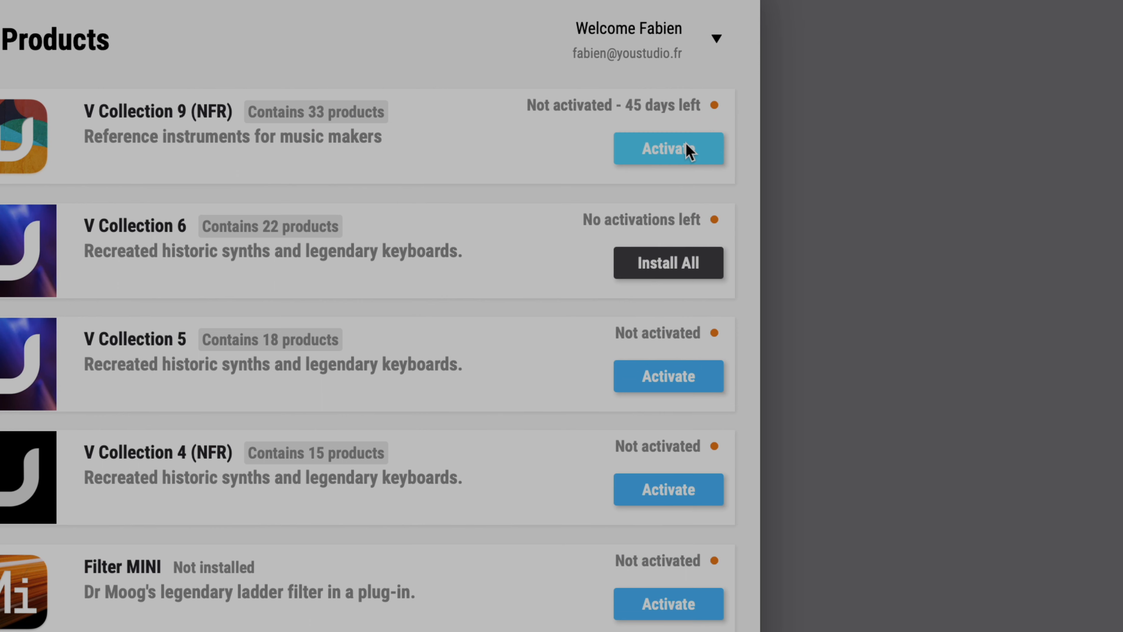
click(686, 143)
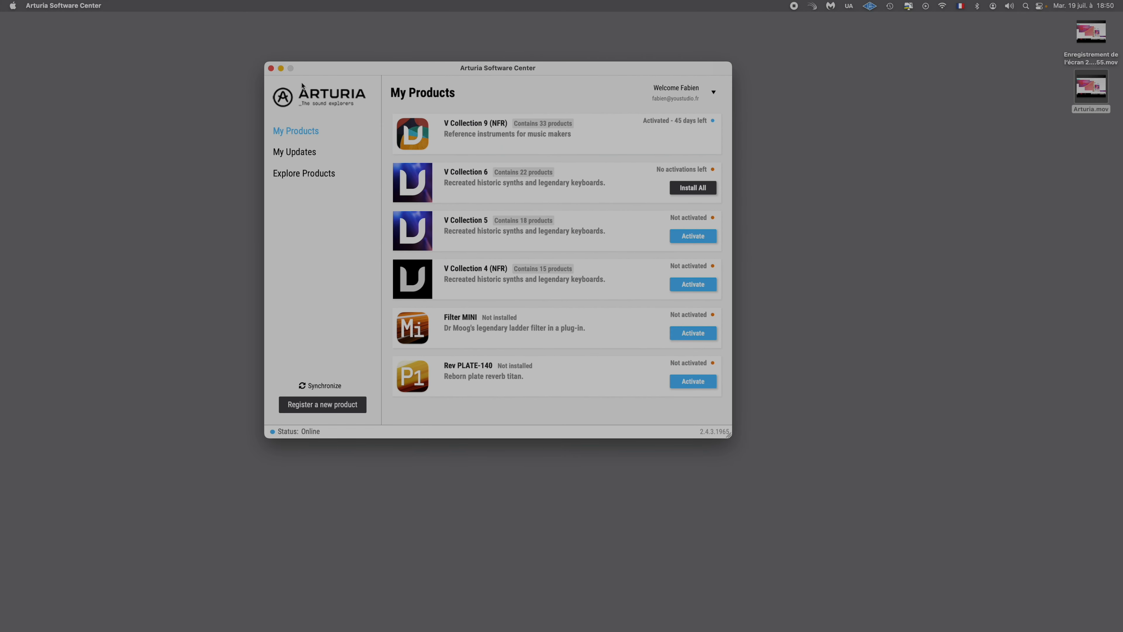
click(77, 6)
click(73, 76)
Restart Logic Pro and create an empty project
mouse_move(548, 628)
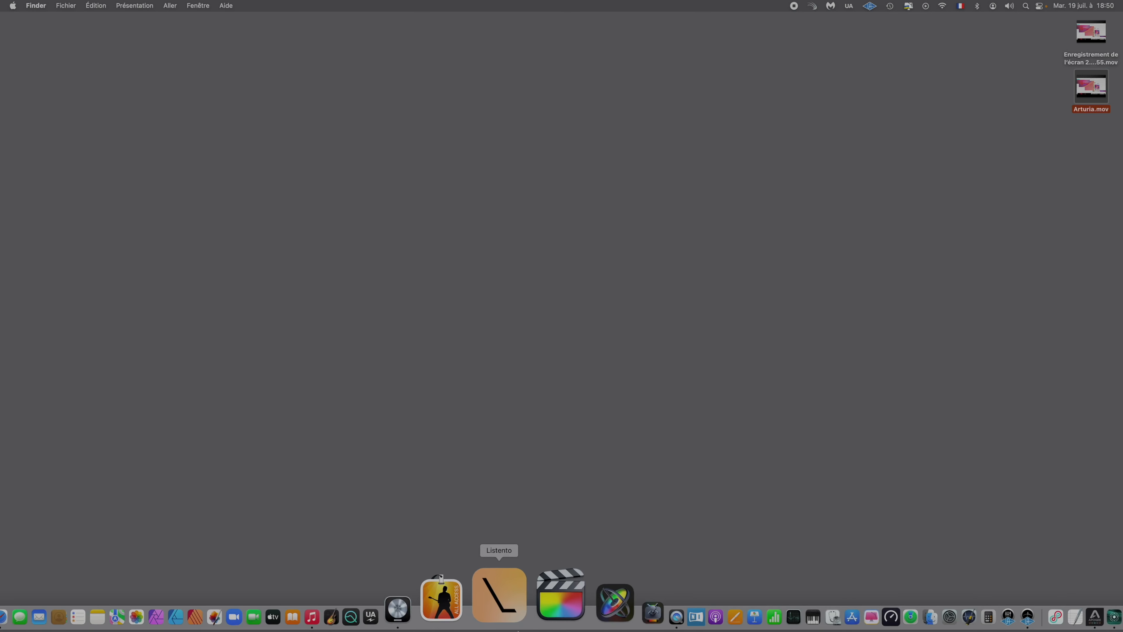
right_click(479, 613)
click(504, 544)
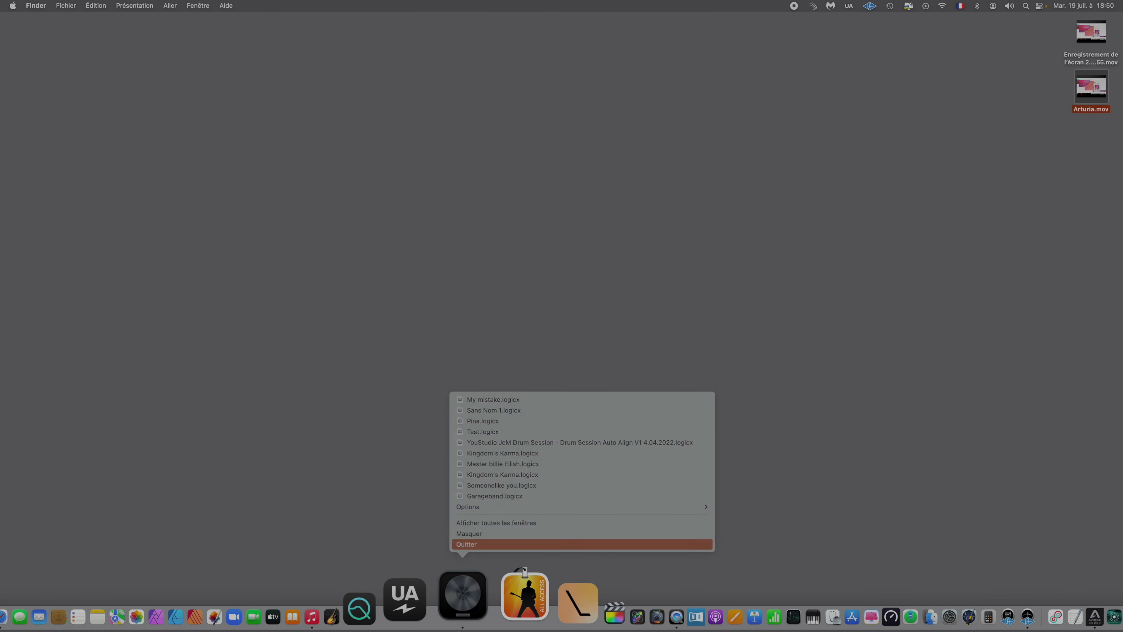
click(473, 614)
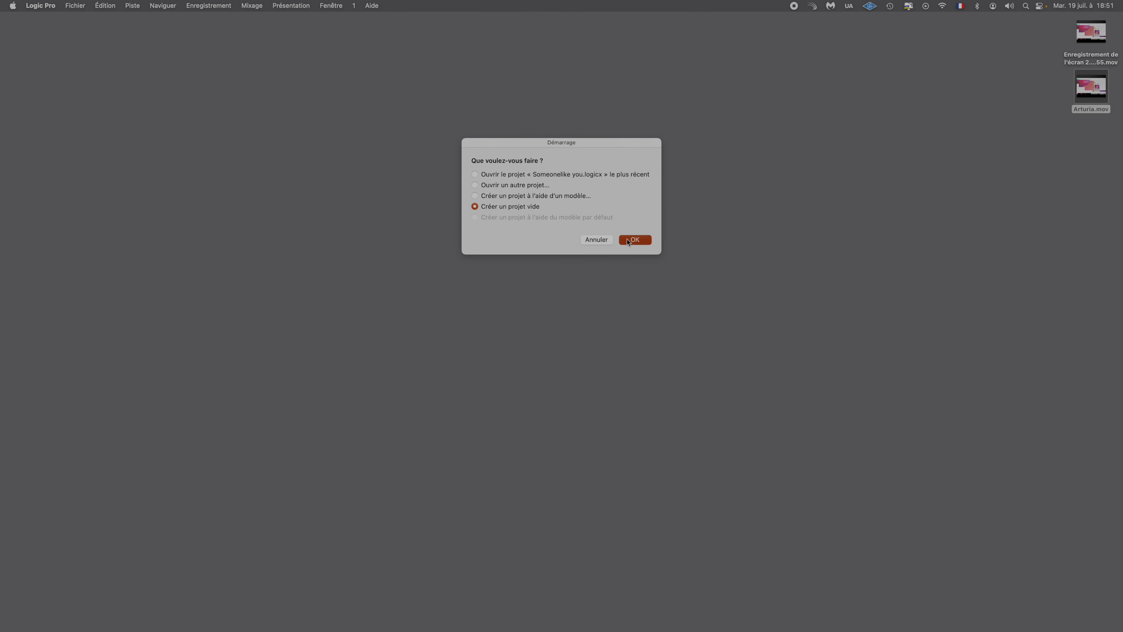
click(627, 239)
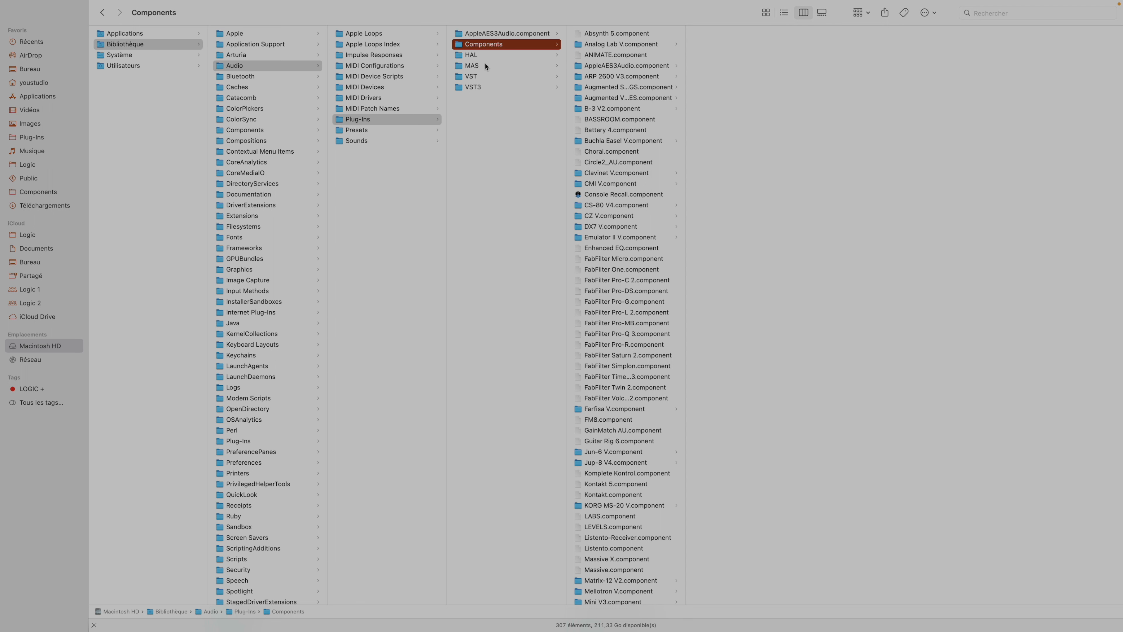
Examine the plug-in files in Finder's Bibliothèque/Audio/Plug-Ins/VST3 folder and return to Logic Pro
click(480, 85)
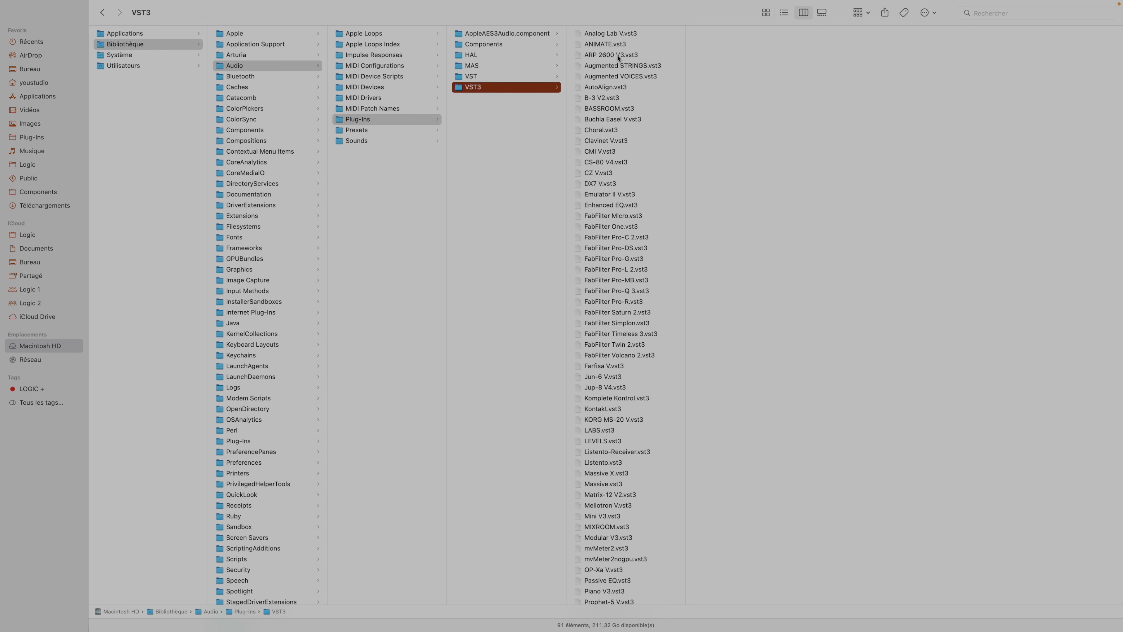
key(super+Tab)
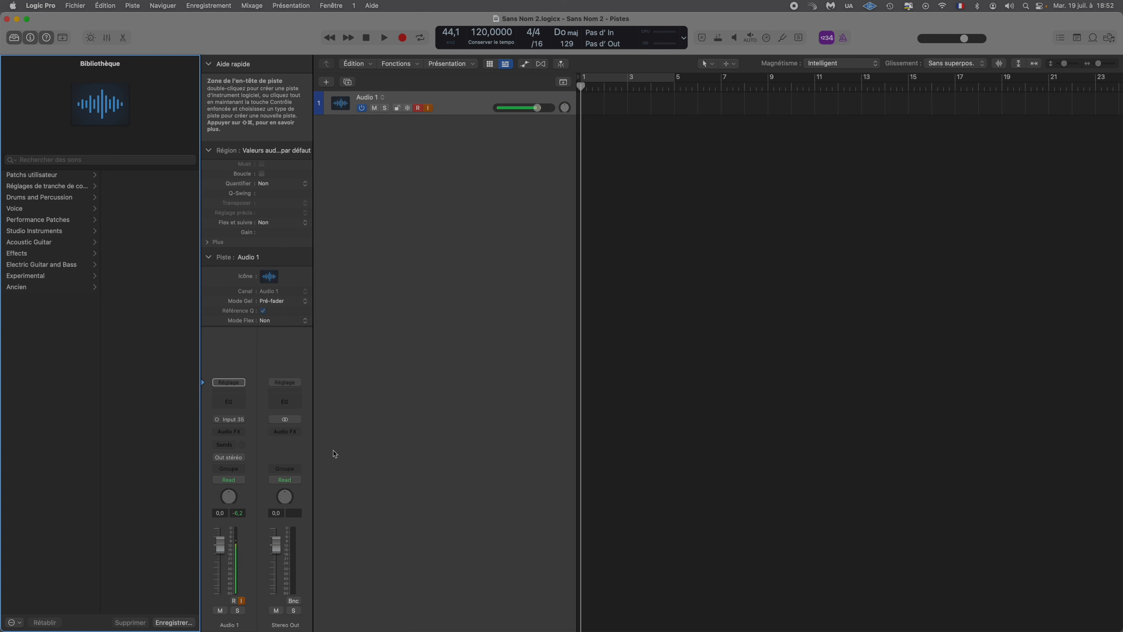
Create one software instrument track with Arturia's Analog Lab V as its AU instrument and dismiss the plug-in window
click(326, 82)
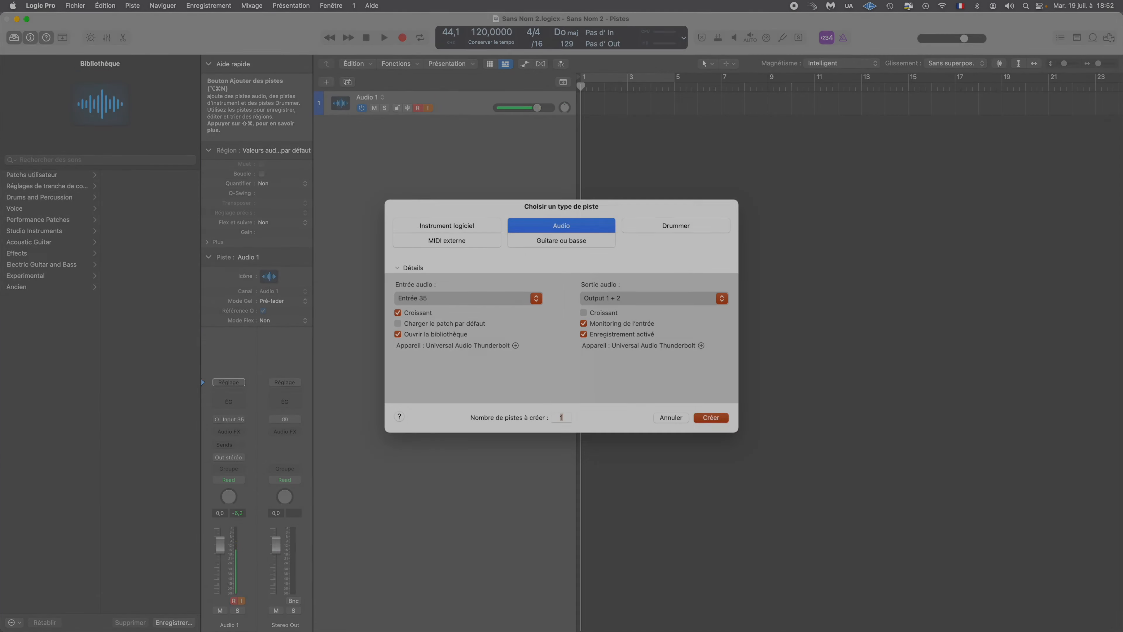
click(434, 232)
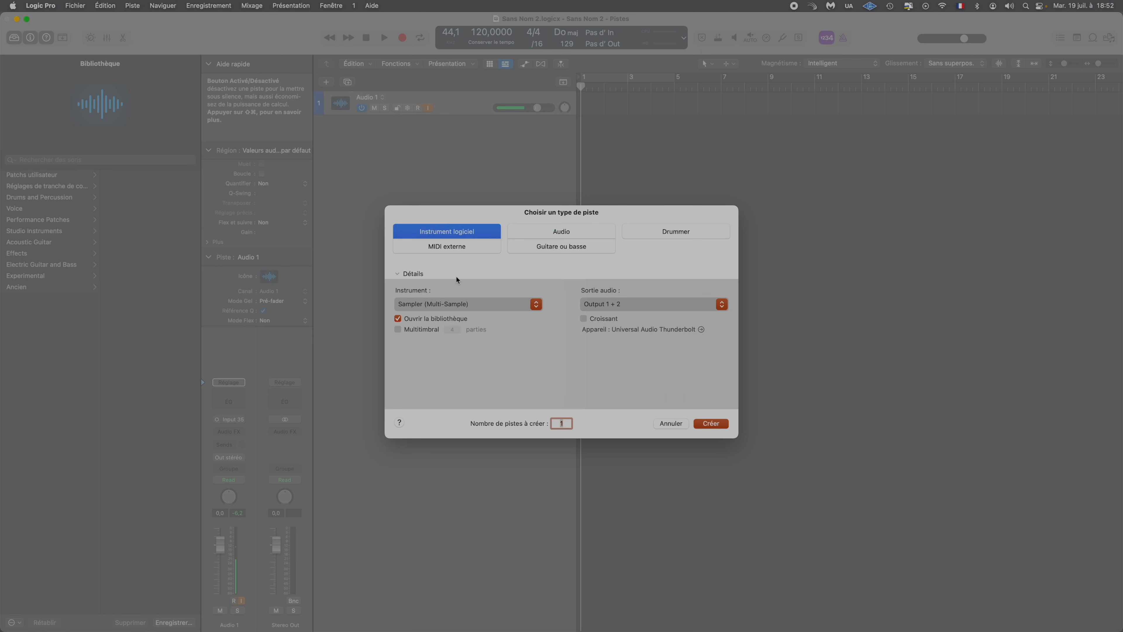
click(405, 305)
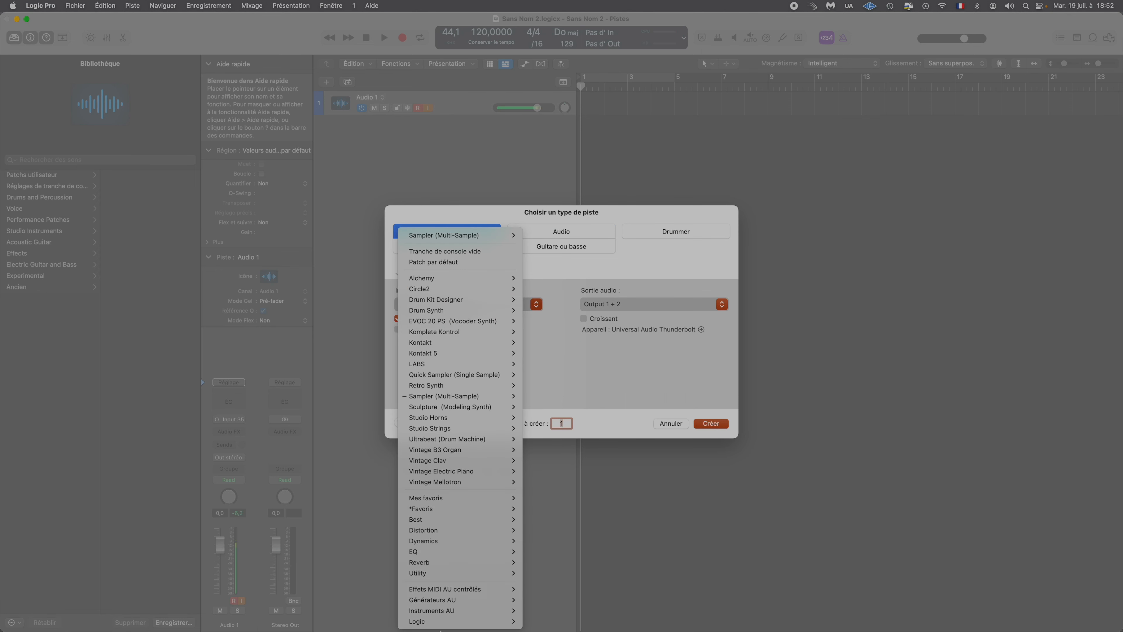
mouse_move(440, 614)
mouse_move(562, 578)
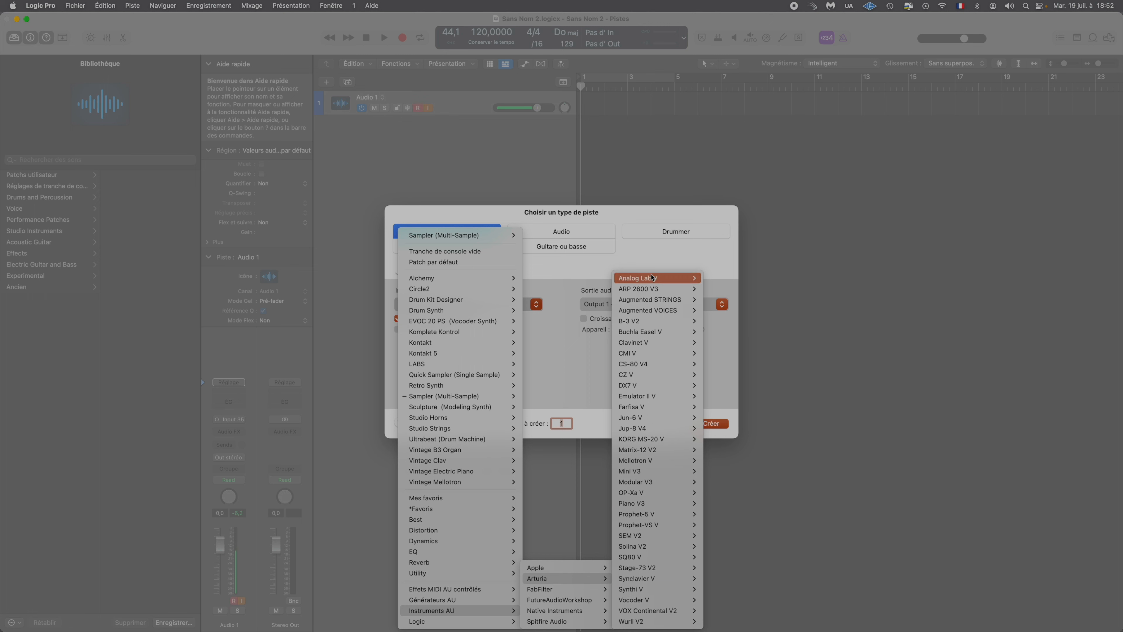
click(718, 279)
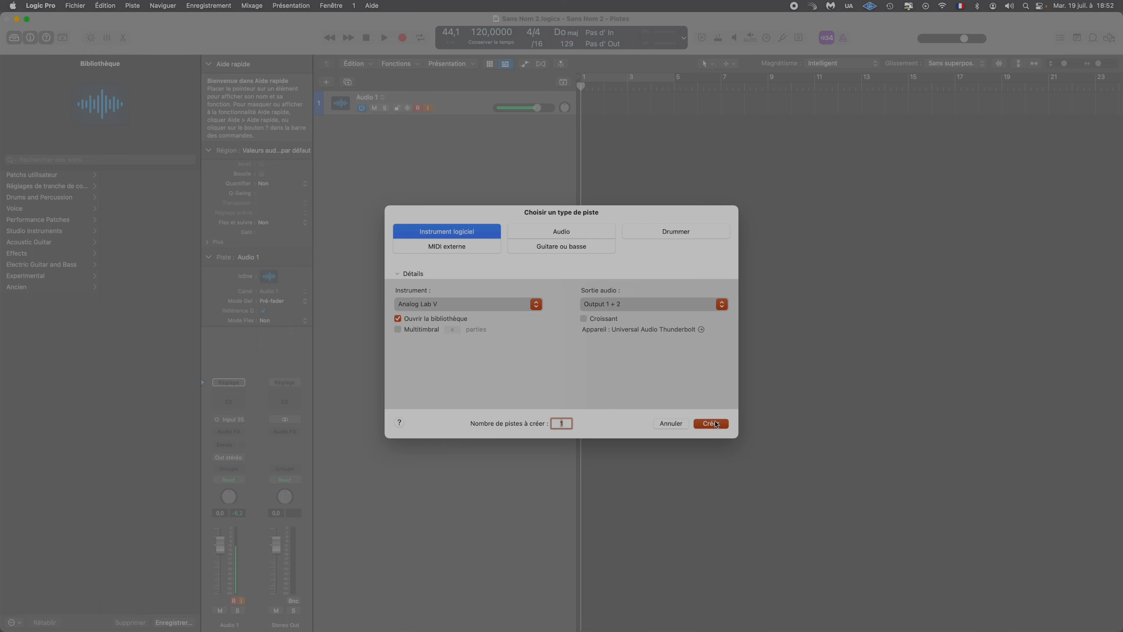
click(712, 423)
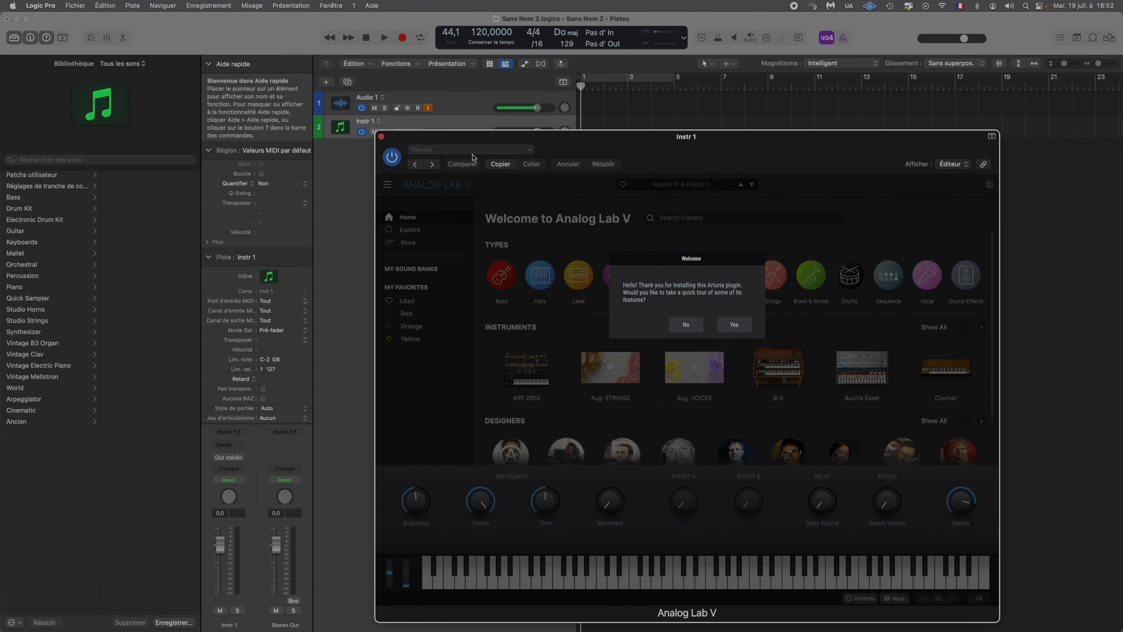
click(735, 324)
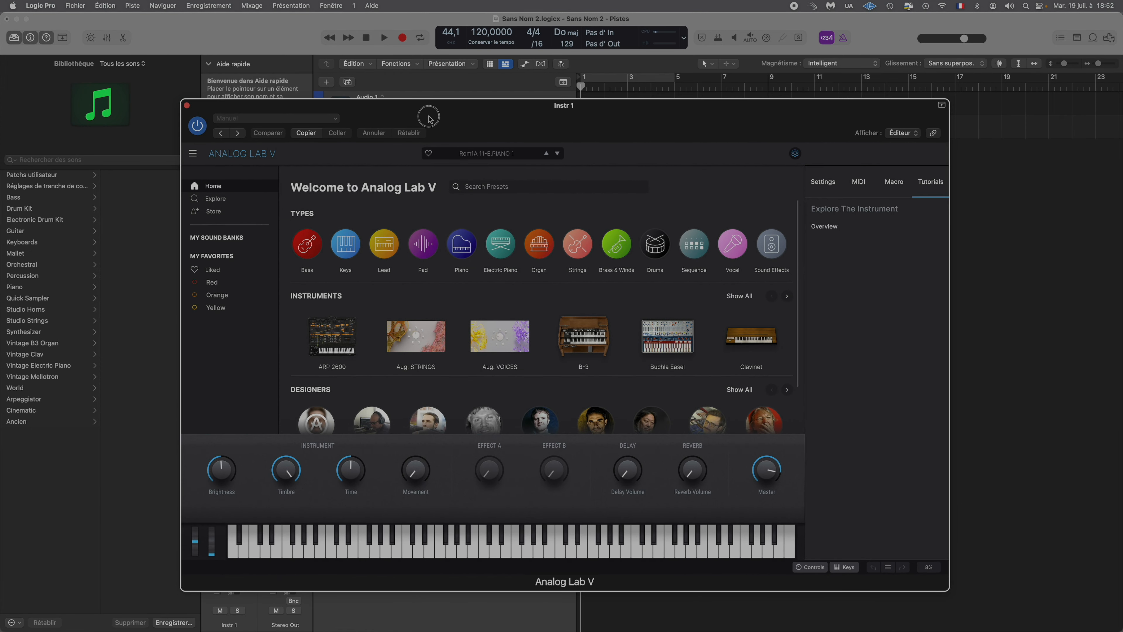
click(186, 104)
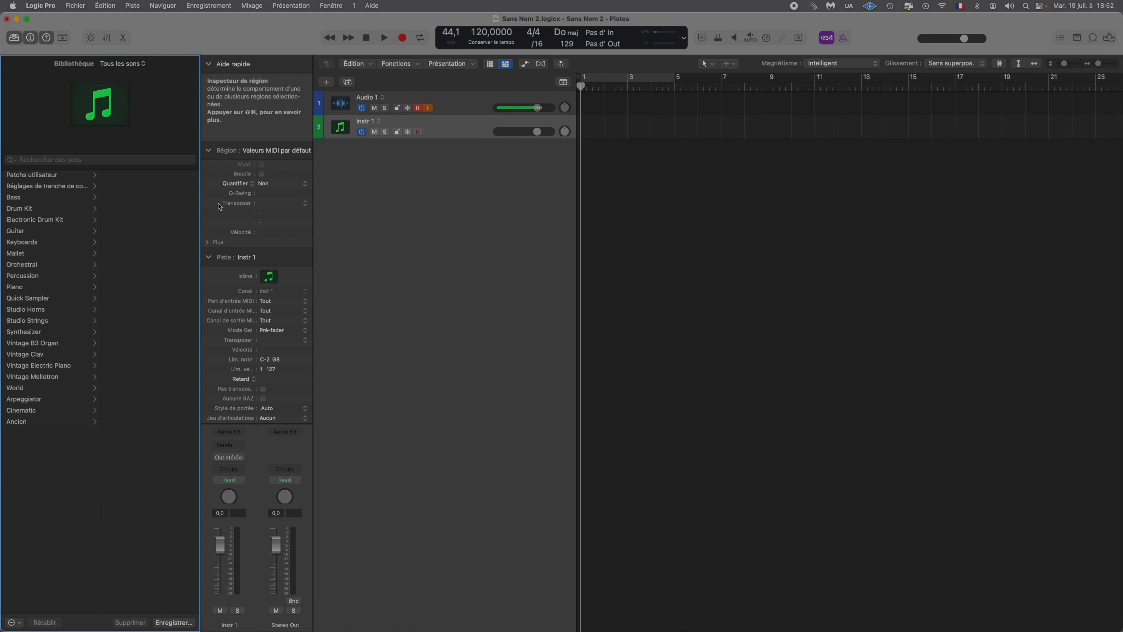
Collapse the Piste, Région and Aide rapide sections of the inspector
click(208, 257)
click(208, 151)
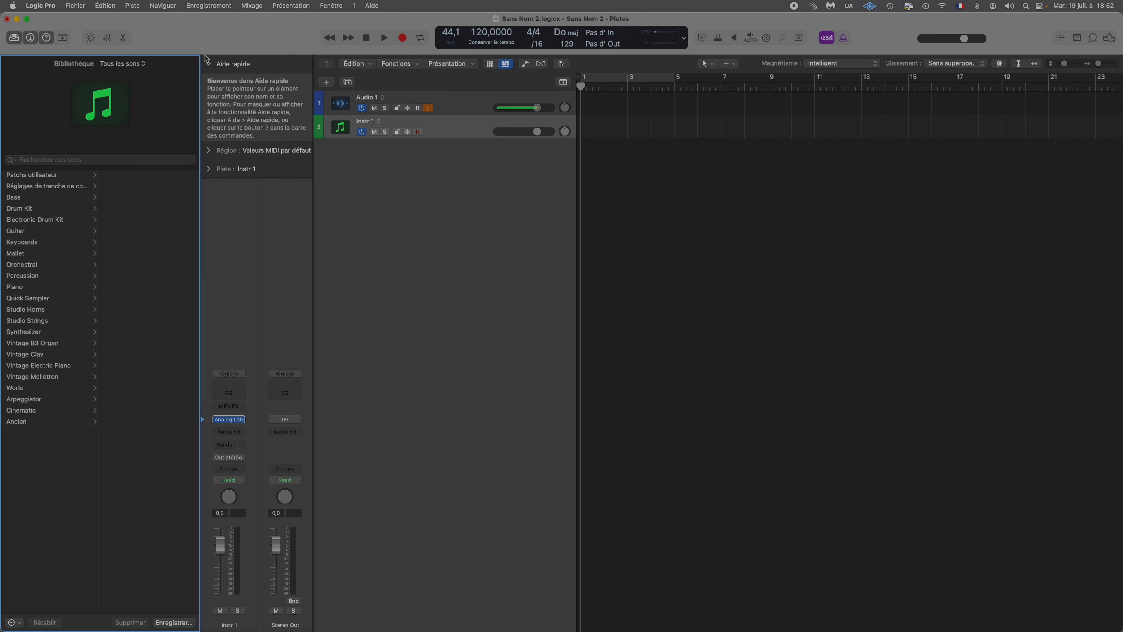
click(208, 64)
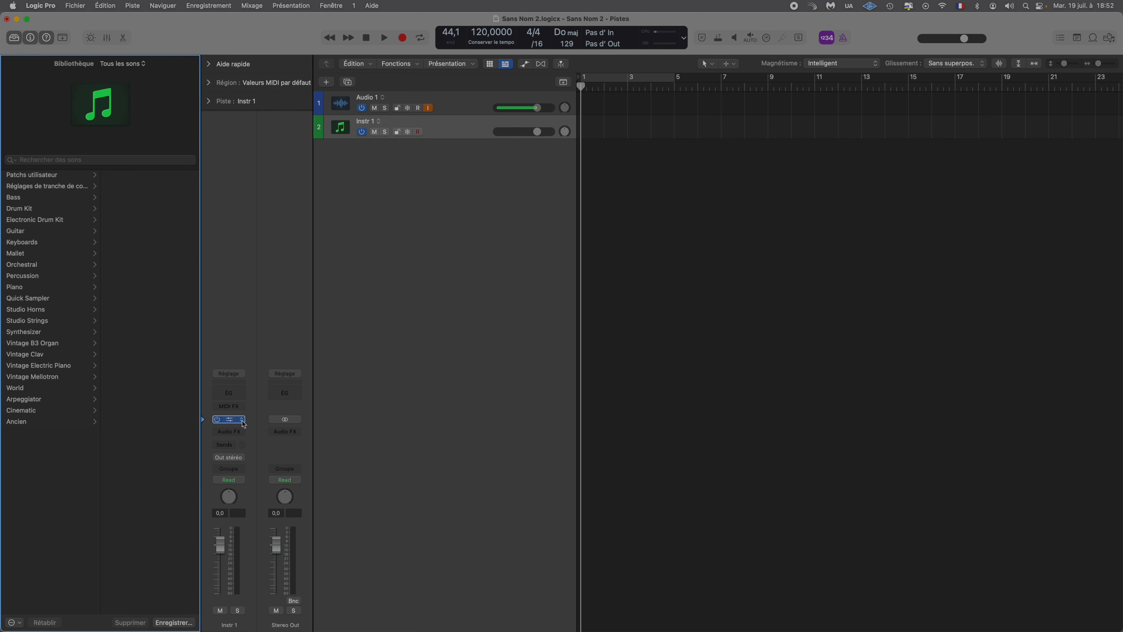
Replace the instrument on the Instr 1 channel strip with Komplete Kontrol and reposition its window
click(242, 418)
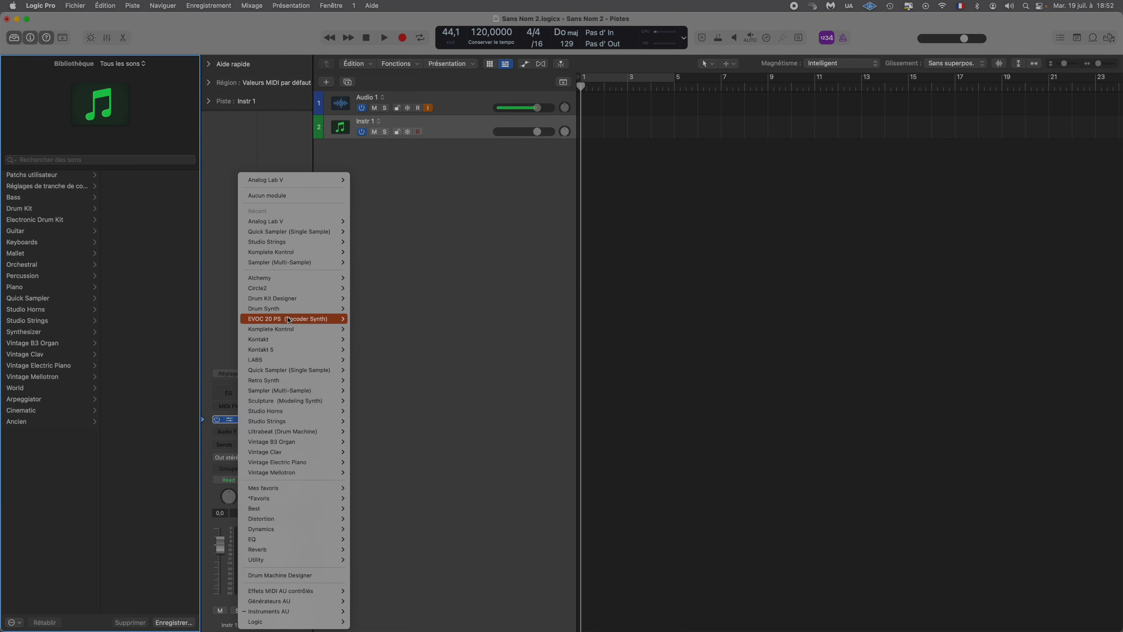
click(364, 329)
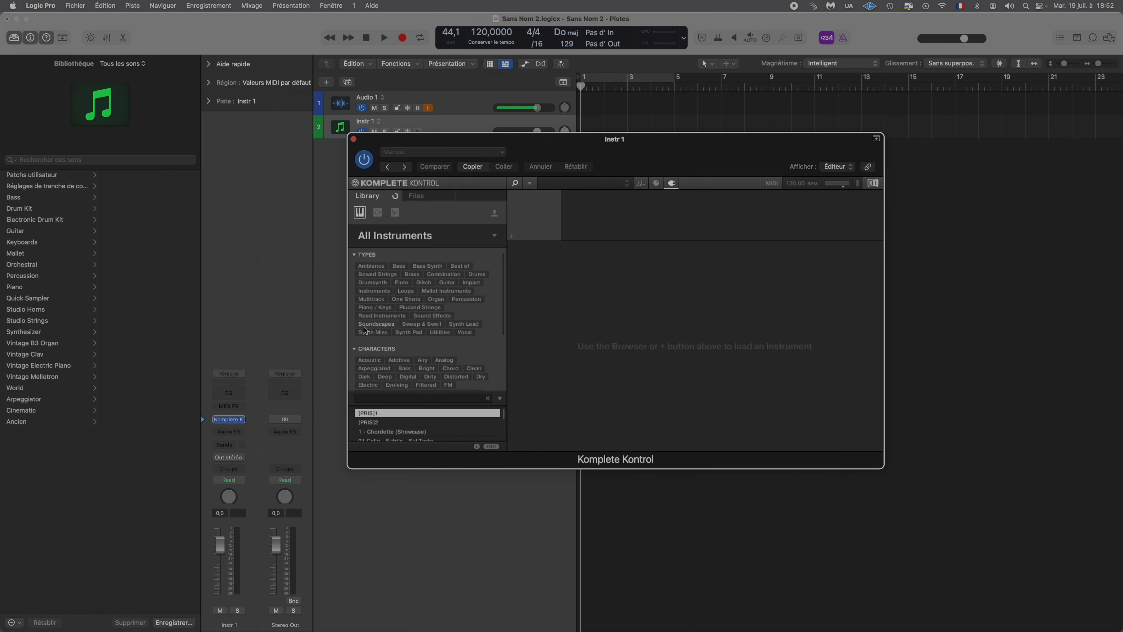
drag(762, 152, 671, 100)
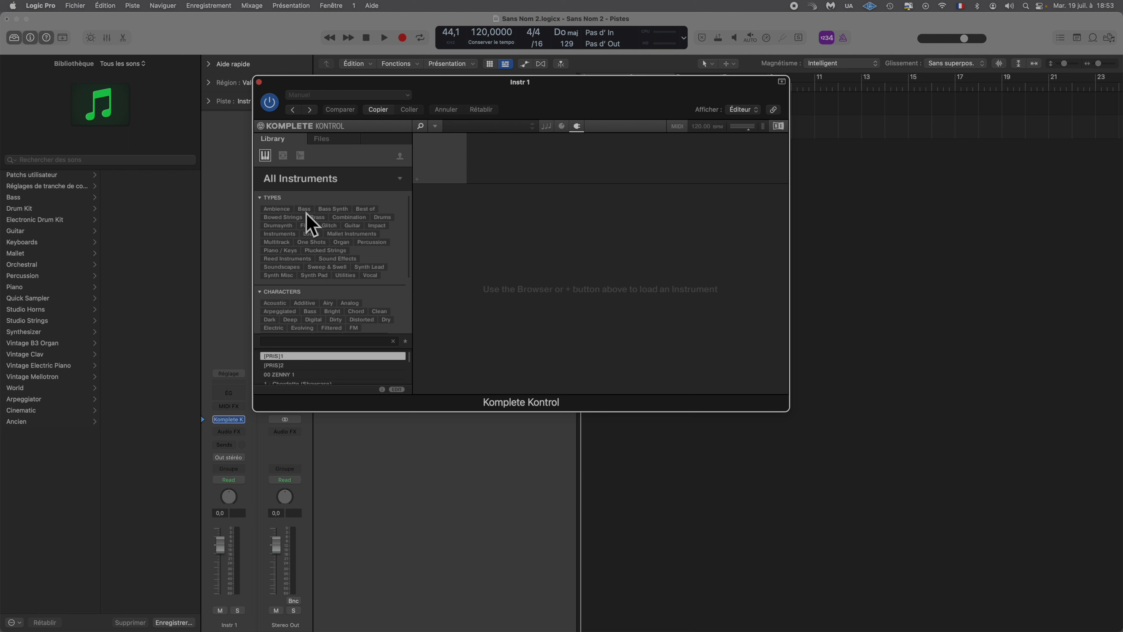
Browse Komplete Kontrol's instrument library by vendor and select CS-80 V4 among the Arturia products
click(301, 181)
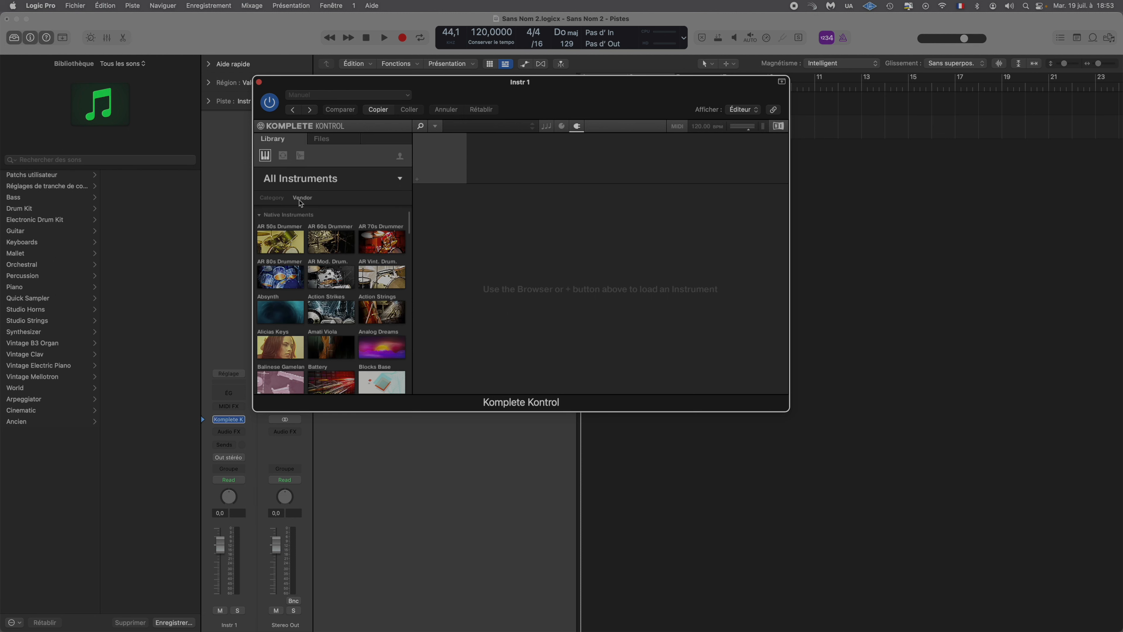
scroll(285, 217, down, 5)
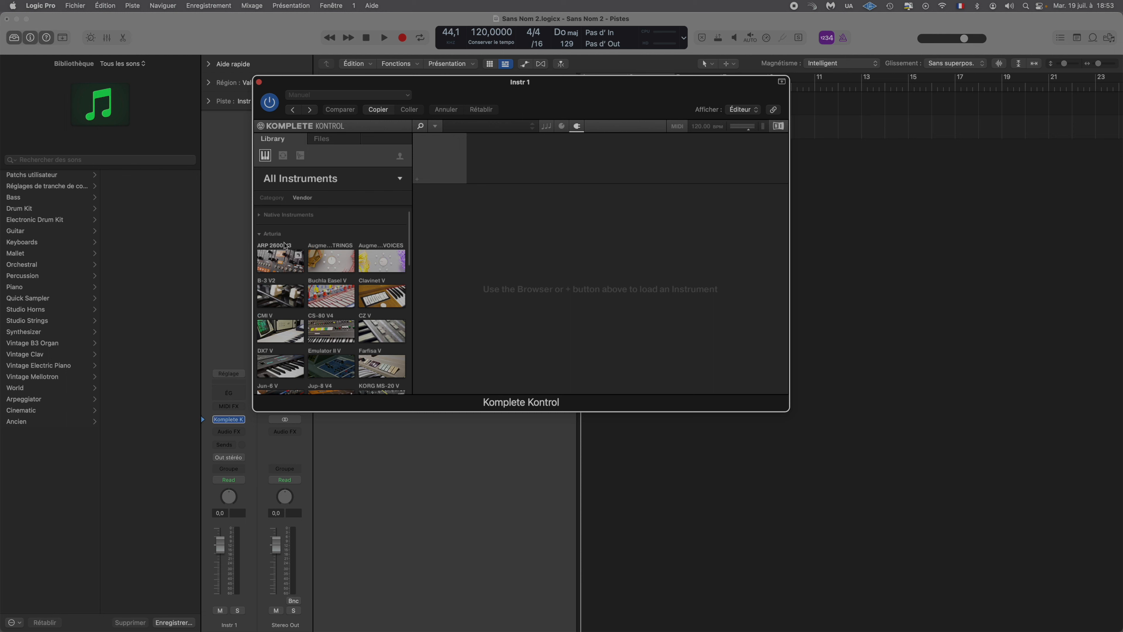
scroll(282, 266, down, 5)
scroll(282, 267, down, 5)
scroll(281, 267, up, 8)
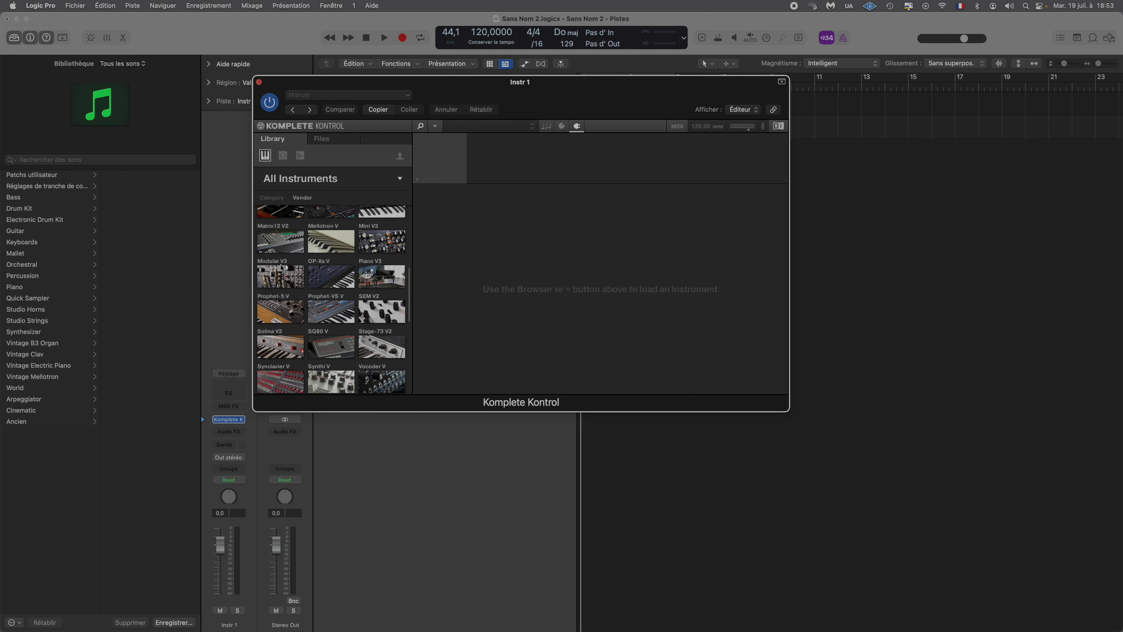
scroll(281, 268, up, 1)
scroll(301, 320, down, 2)
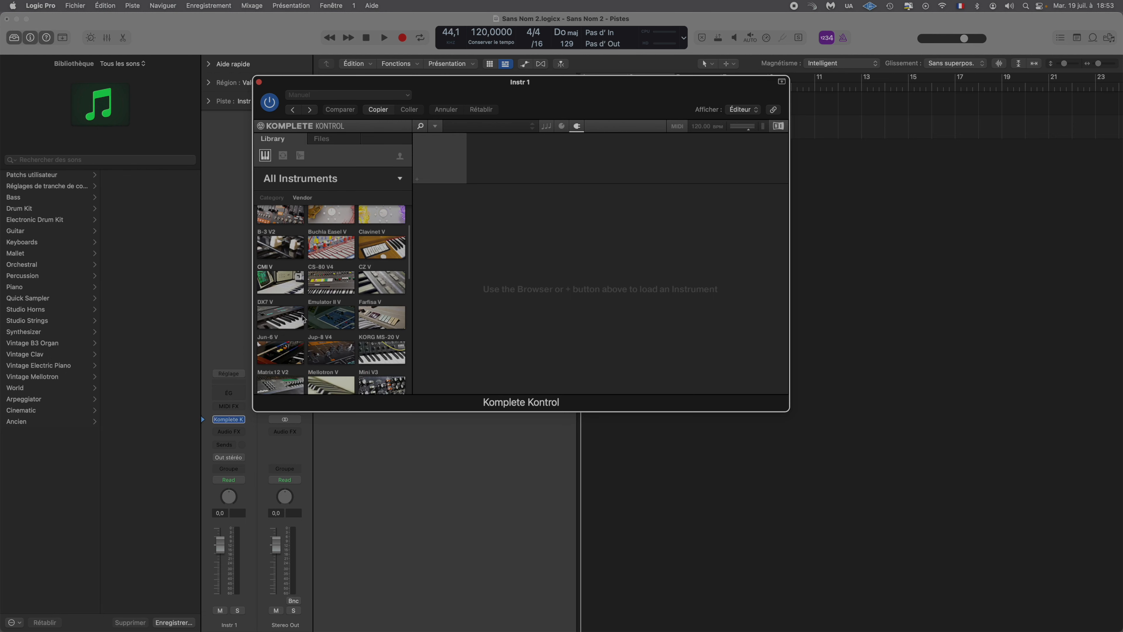
click(331, 290)
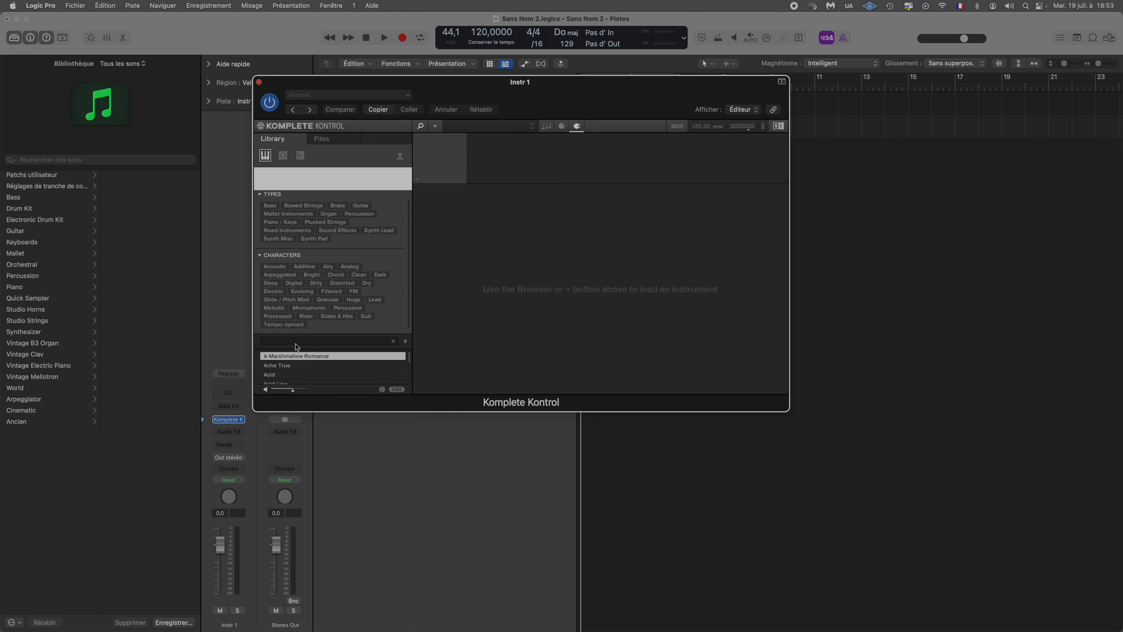
Preview the A Marshmallow Romance, Ache True and Acid presets and try to load Ache True
click(300, 375)
click(303, 366)
click(305, 356)
click(303, 366)
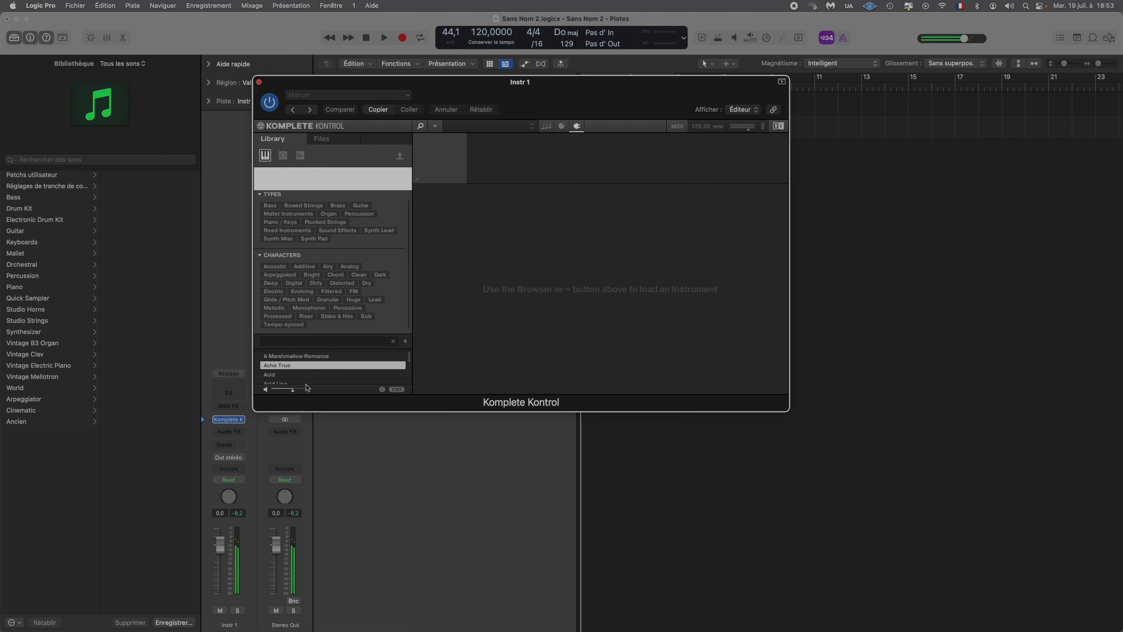
double_click(298, 367)
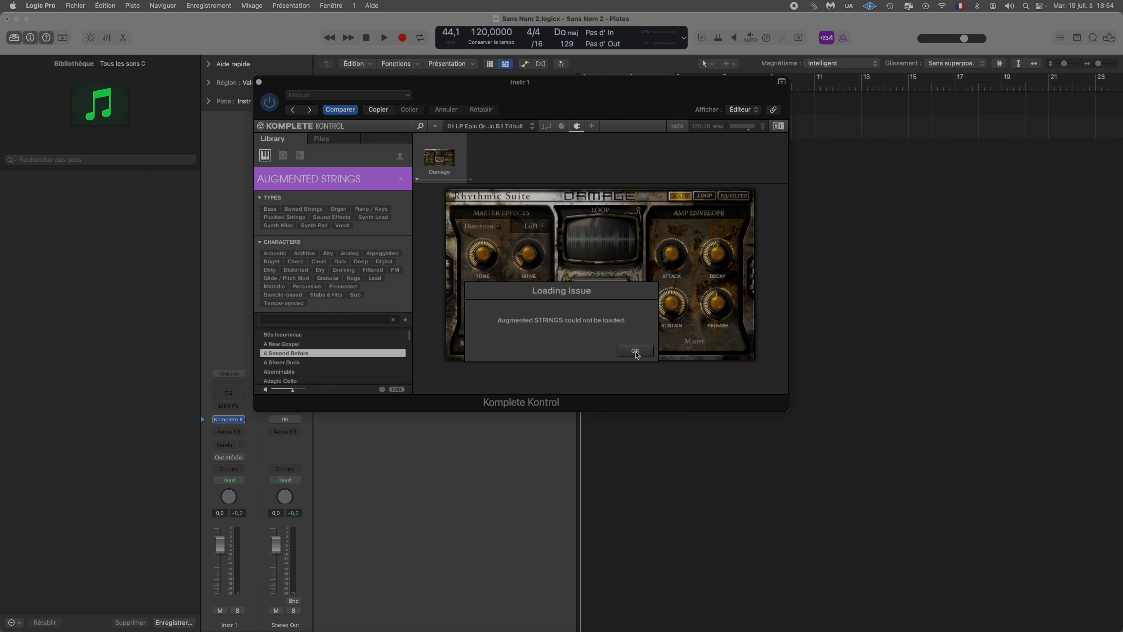
Dismiss the Loading Issue message and open the Plug-ins page of Komplete Kontrol's preferences
click(635, 351)
drag(645, 113, 648, 91)
click(437, 103)
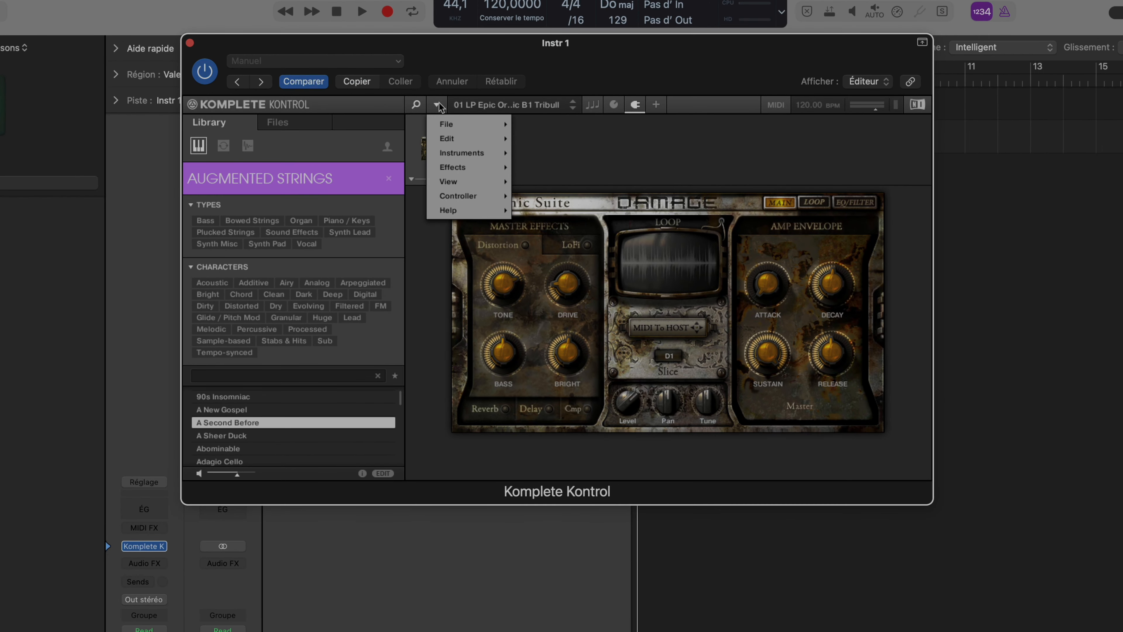
mouse_move(442, 120)
mouse_move(448, 140)
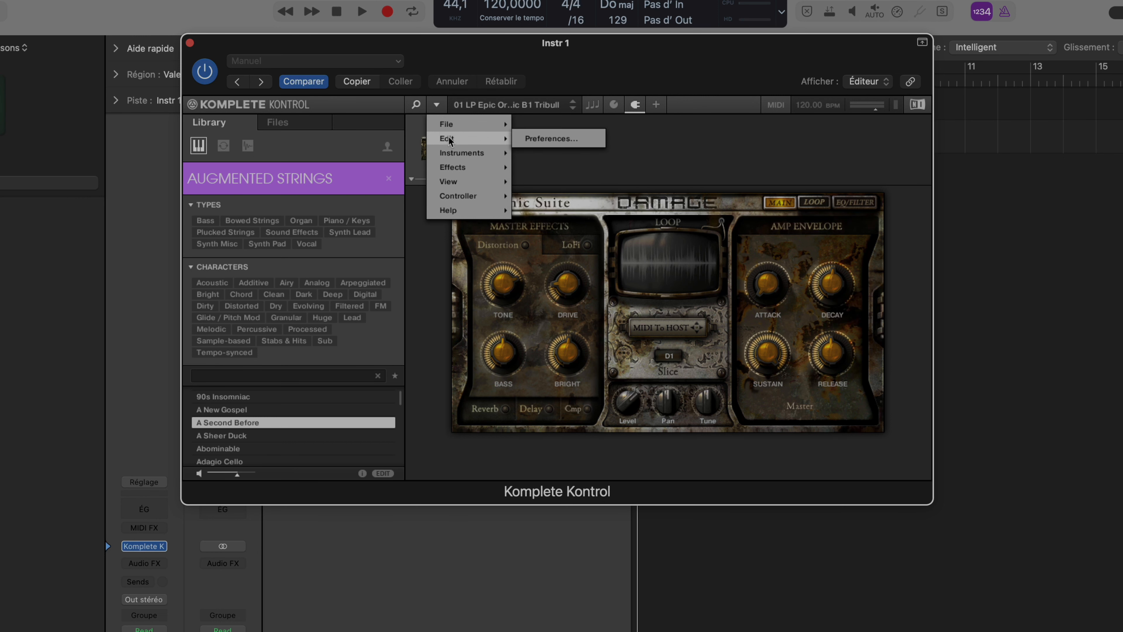
click(548, 139)
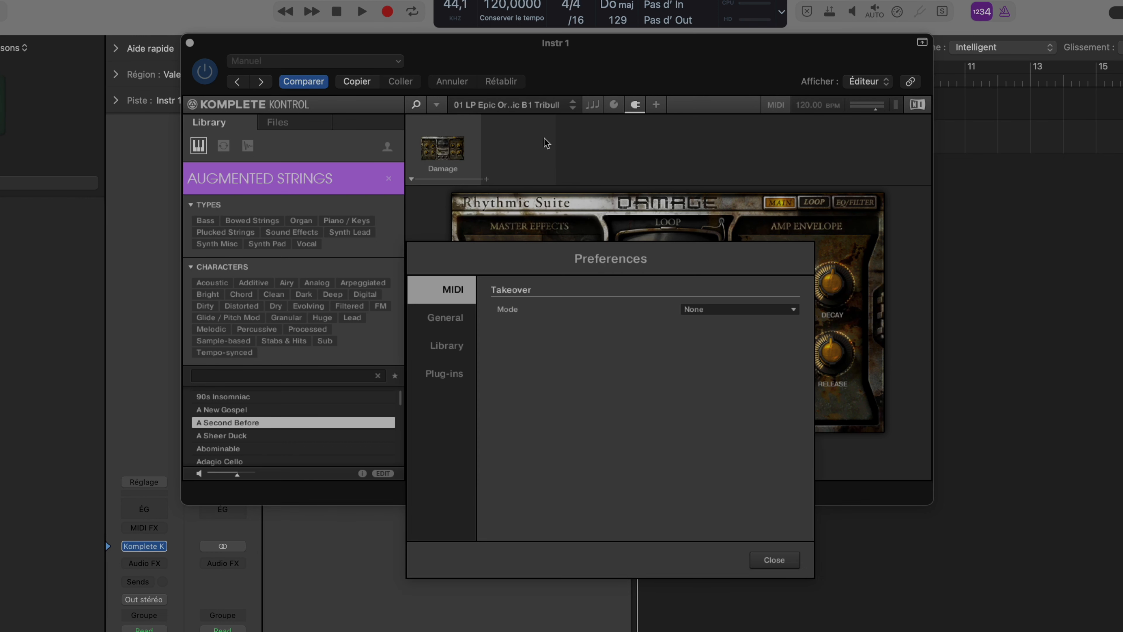
click(458, 377)
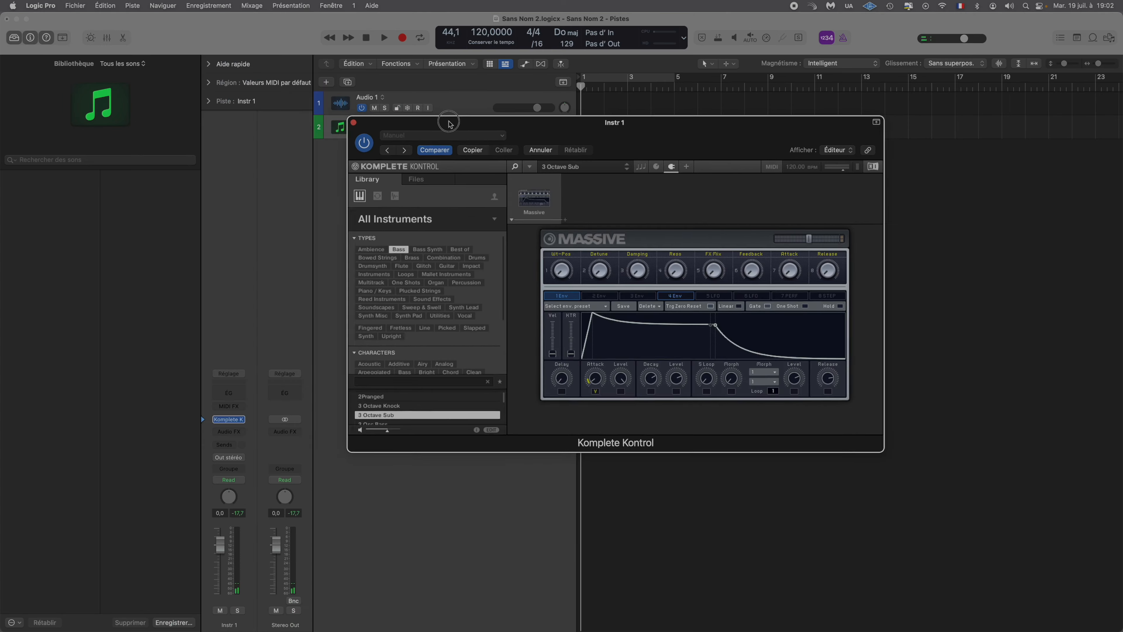
Select Arturia's Augmented STRINGS in the library, filter by Sound Effects and load the Insect Swarm preset
drag(455, 127, 411, 123)
click(363, 220)
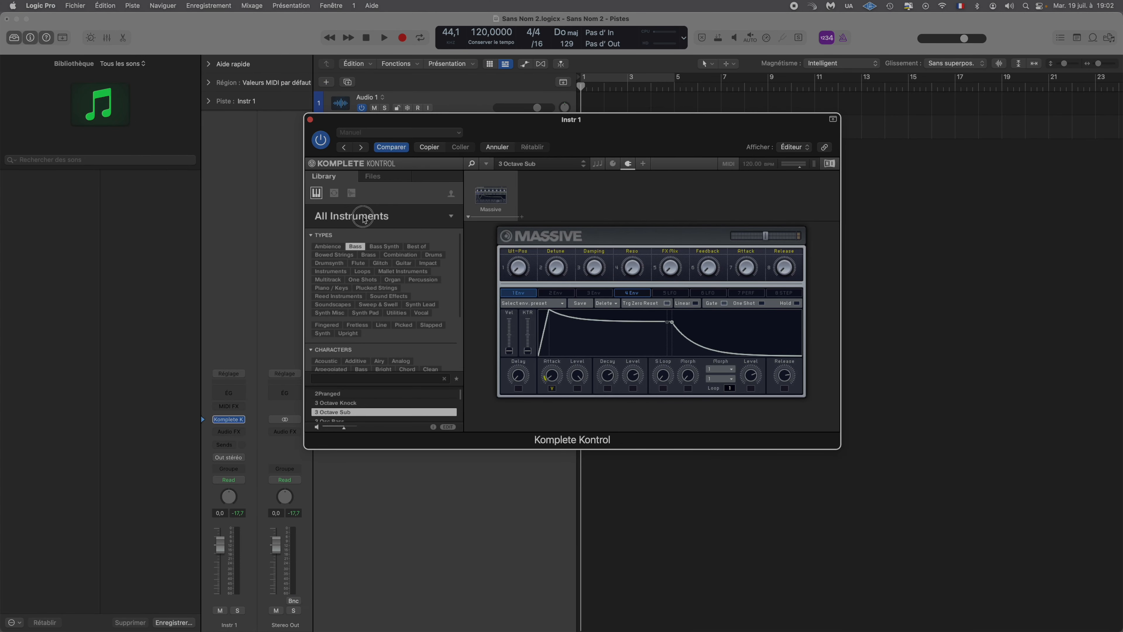
click(353, 255)
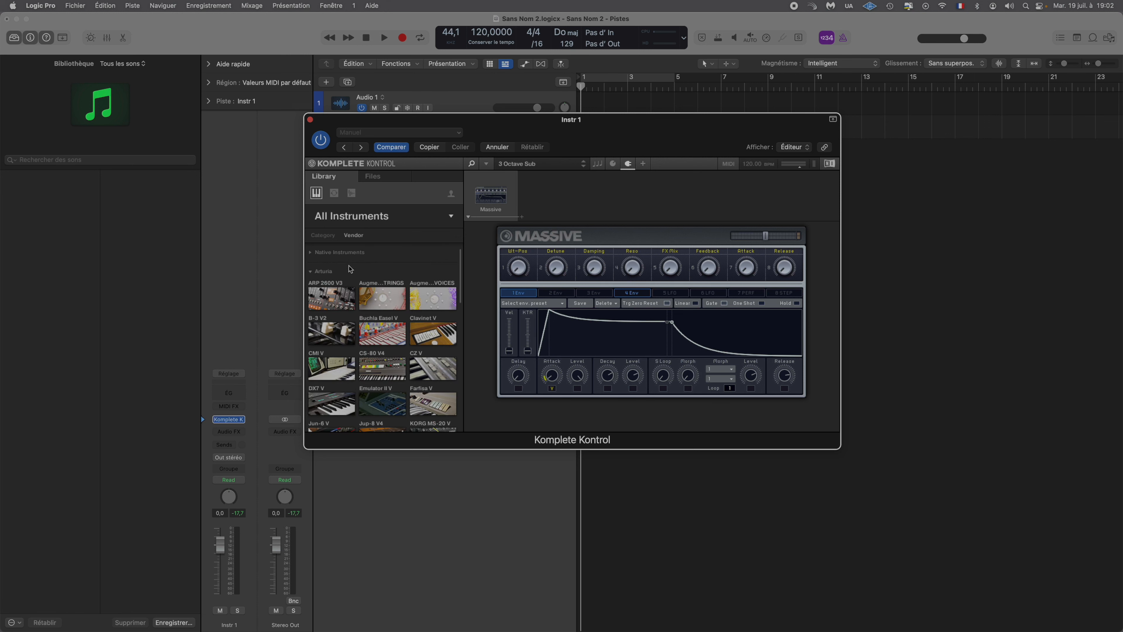
scroll(394, 288, down, 2)
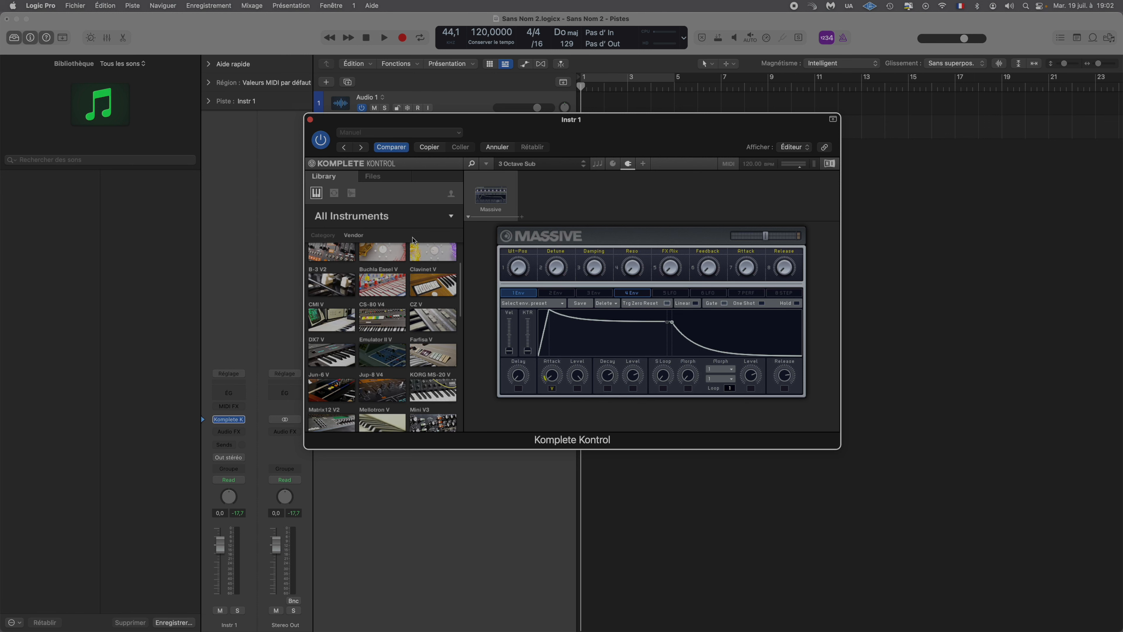
click(383, 251)
click(383, 255)
click(360, 376)
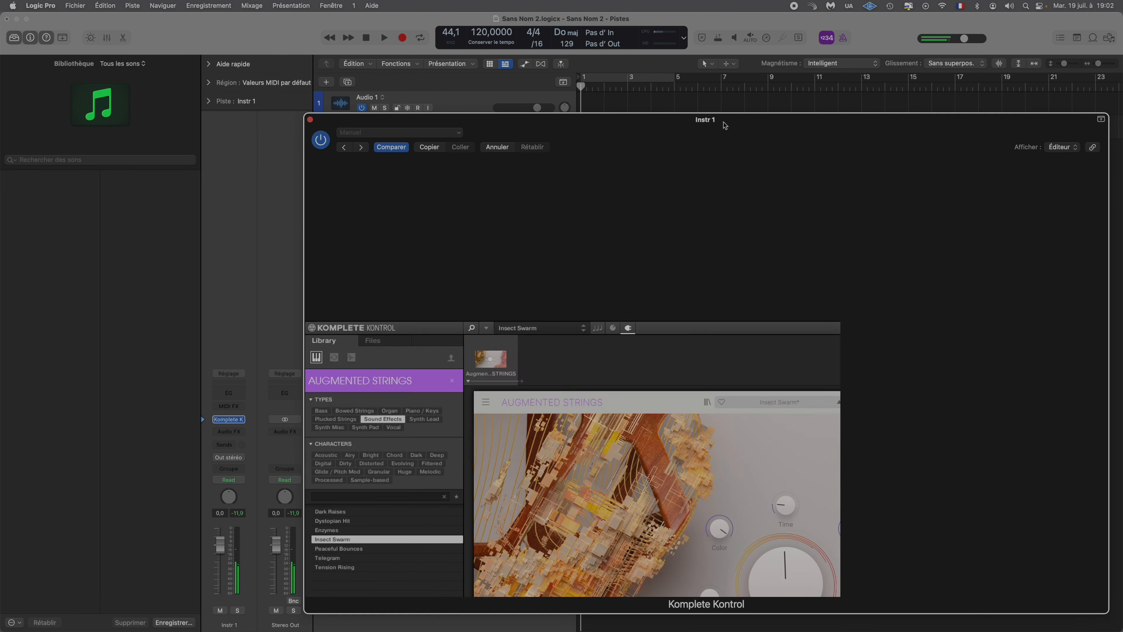
drag(712, 127, 525, 92)
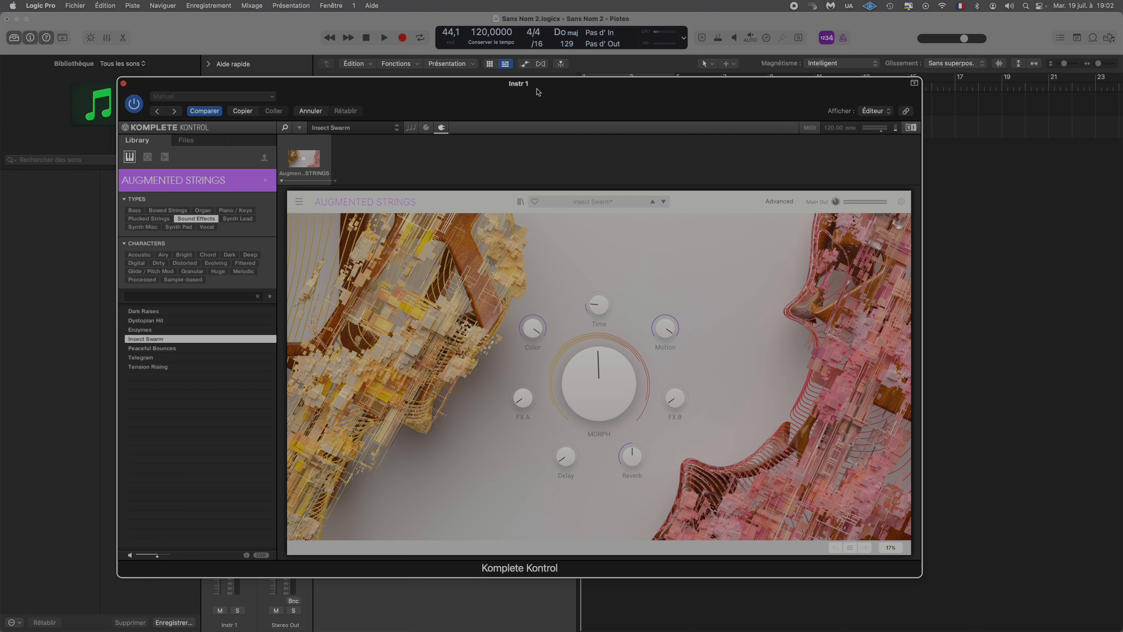
Preview other Augmented STRINGS sound effects, including Telegram, Dystopian Hit and Dark Raises
click(165, 352)
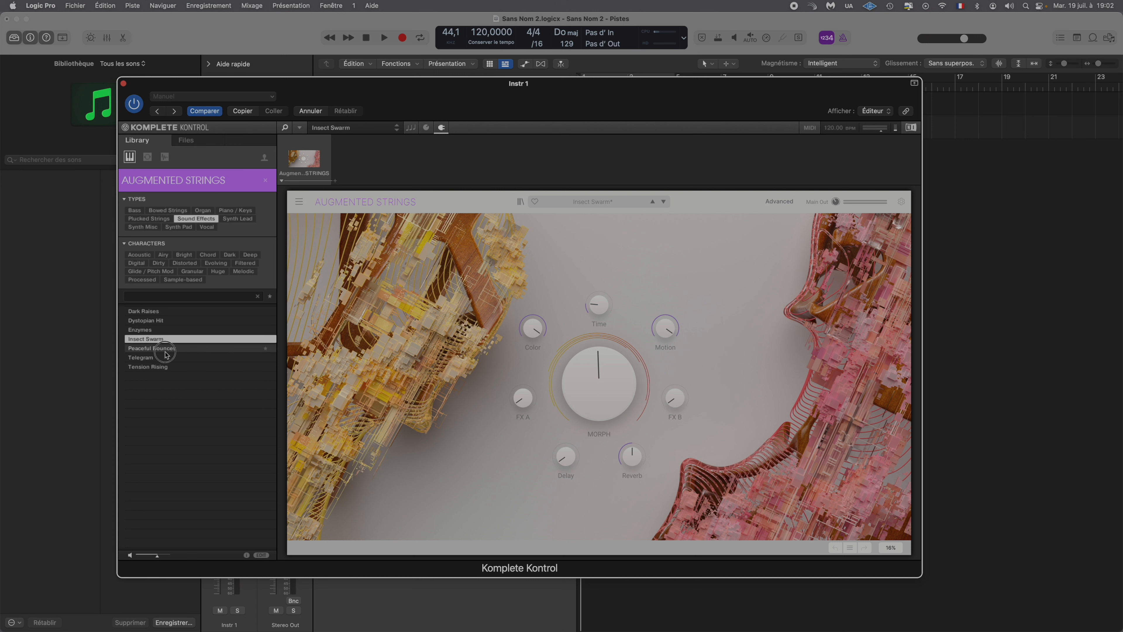
click(164, 357)
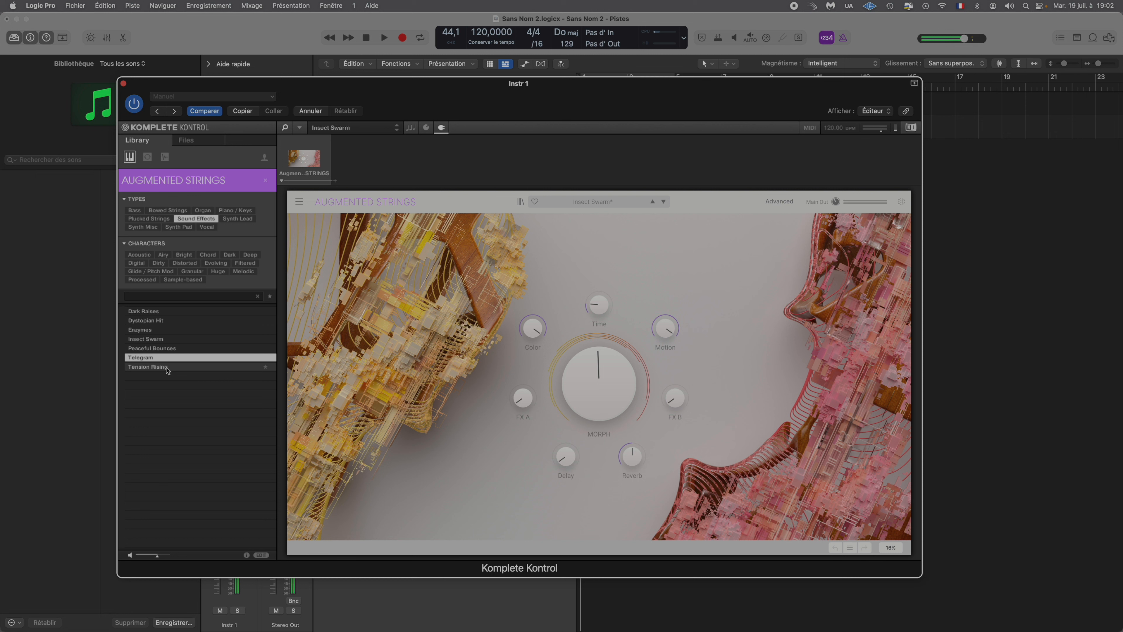
click(179, 319)
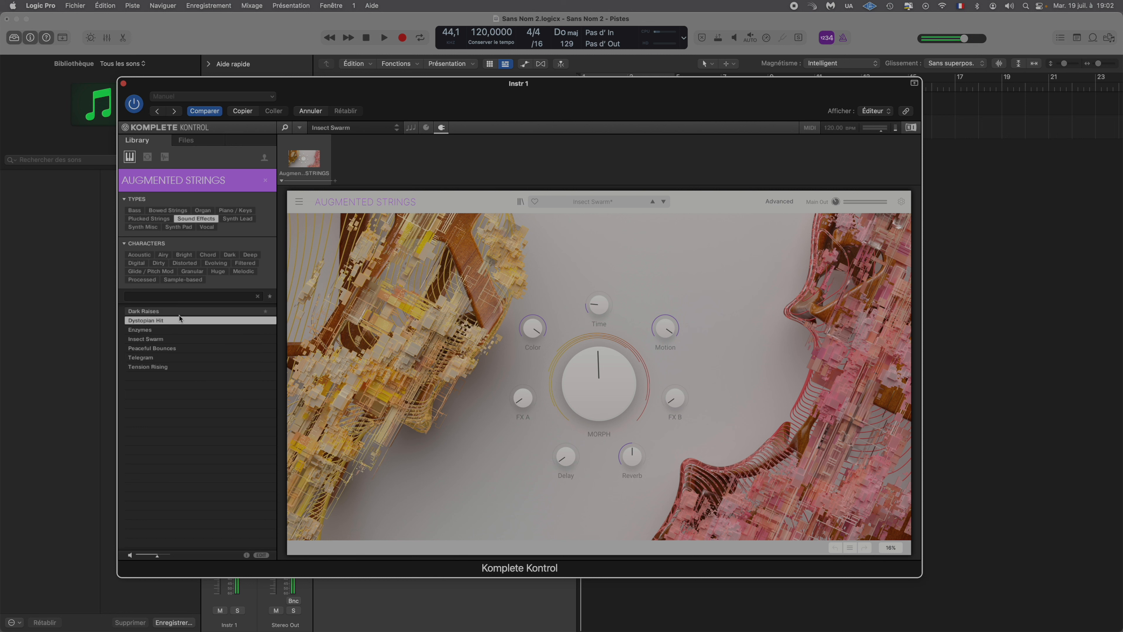
click(182, 312)
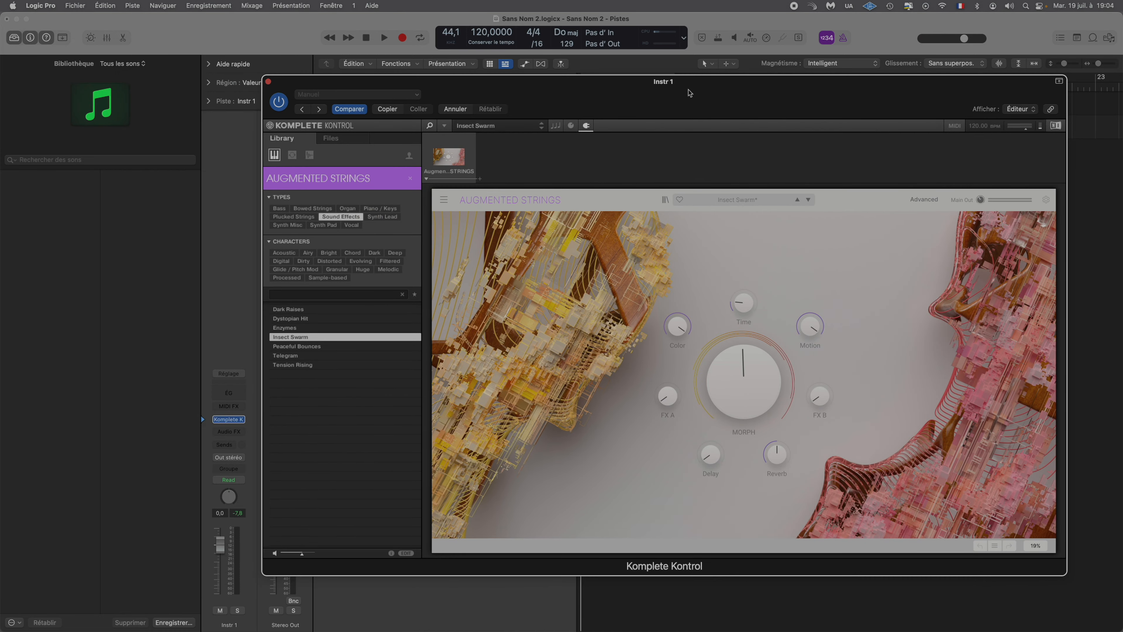
Return the library to all instruments, select Clavinet V, load its Elctrc Harpsichord II preset and close the plug-in window
drag(702, 93, 632, 74)
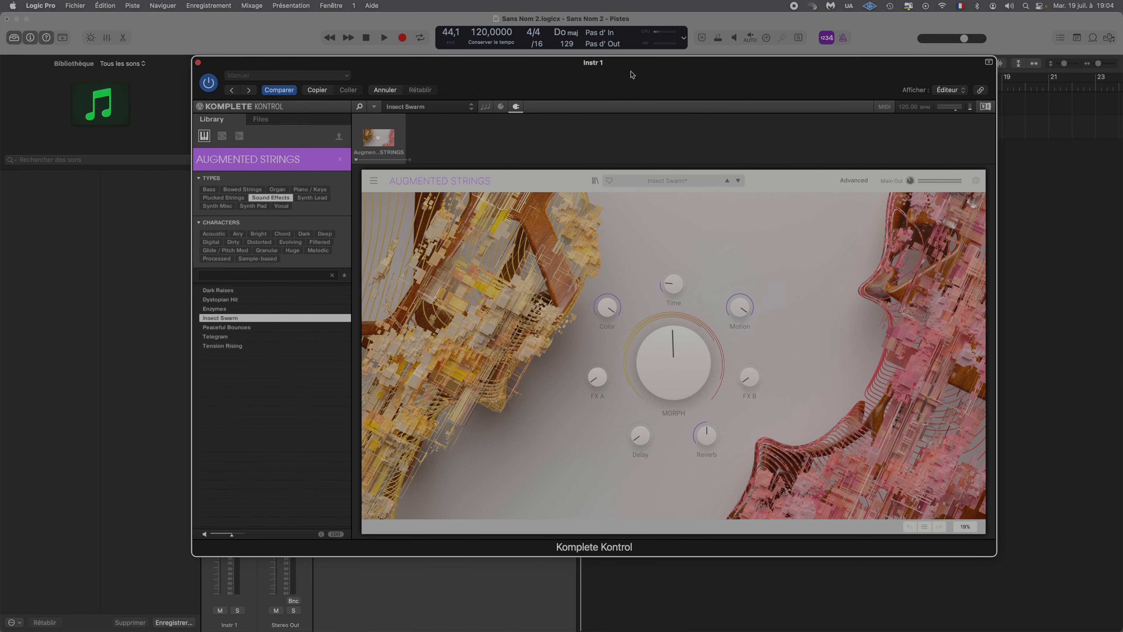
click(339, 159)
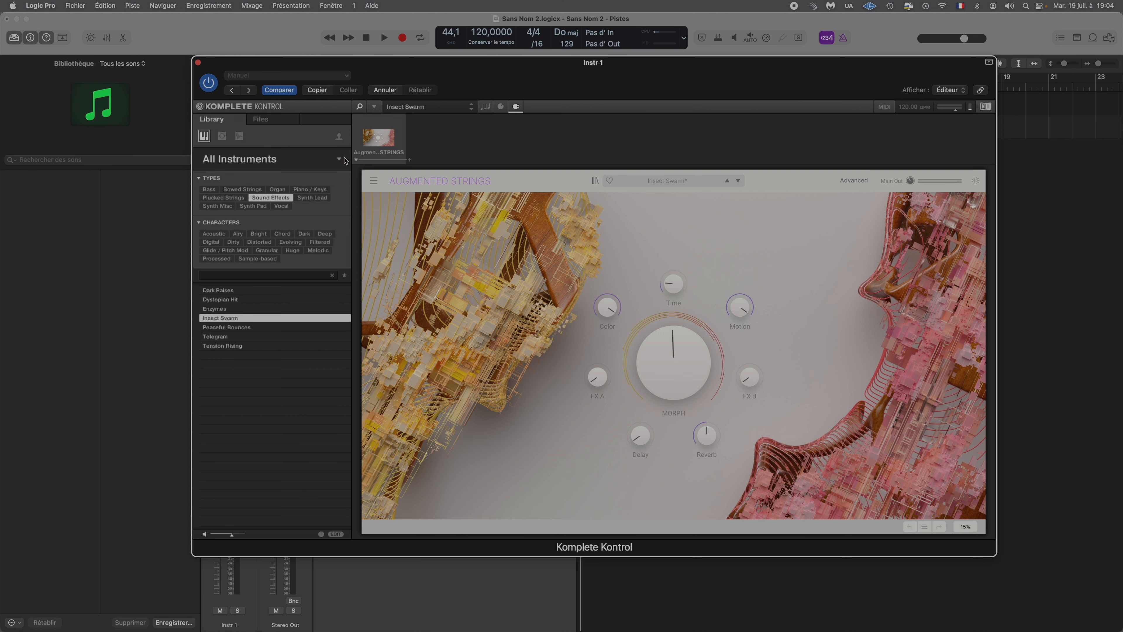
click(252, 165)
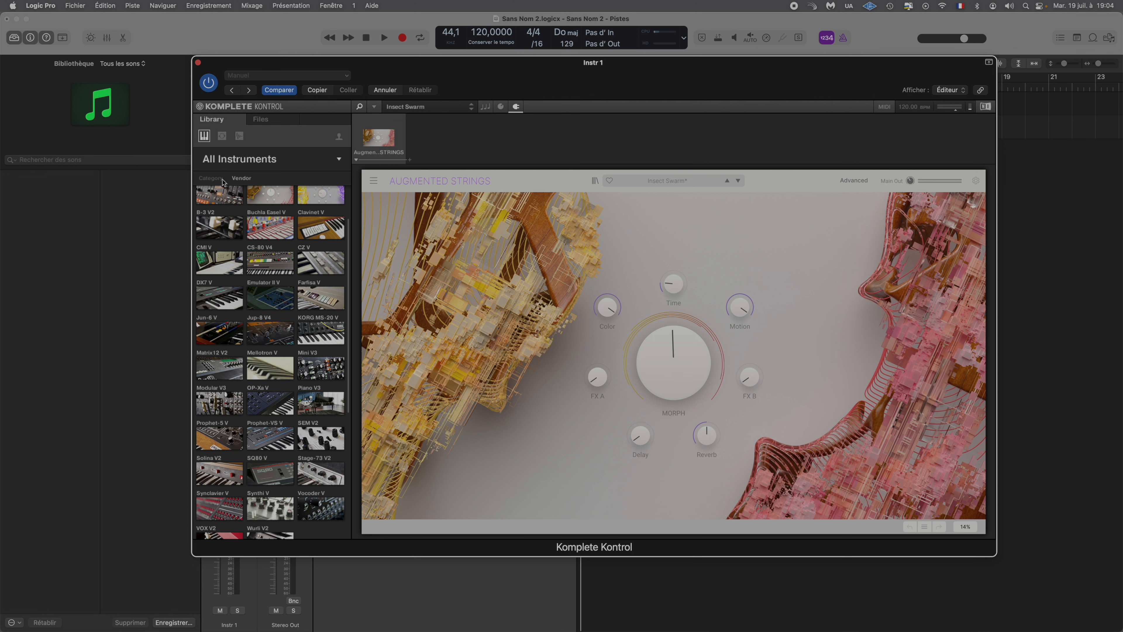
click(330, 230)
click(248, 377)
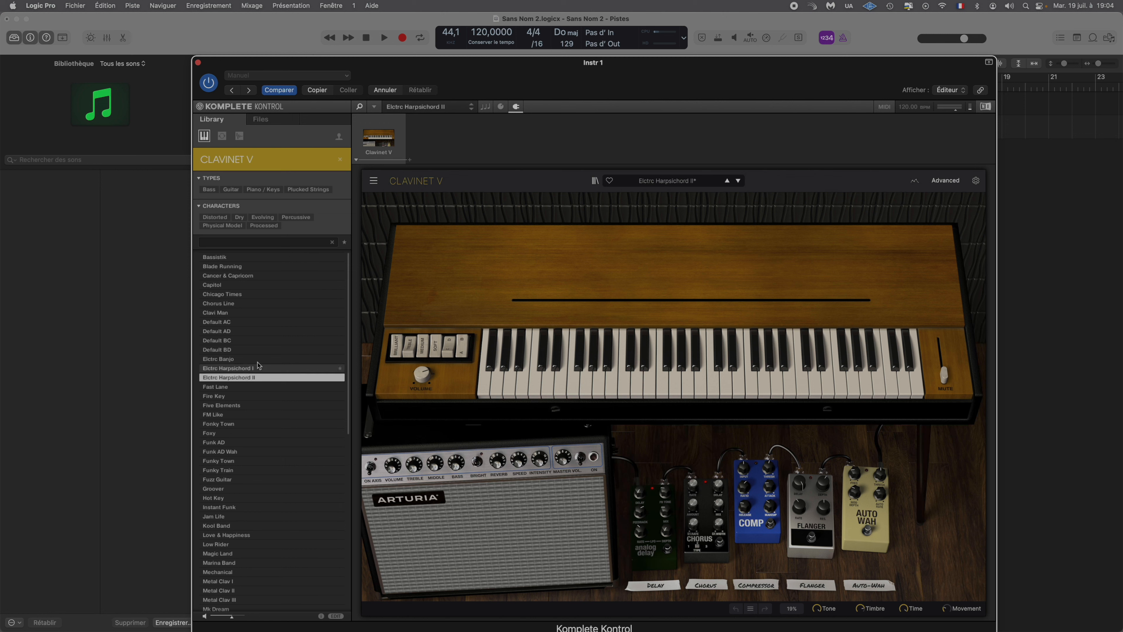
click(198, 62)
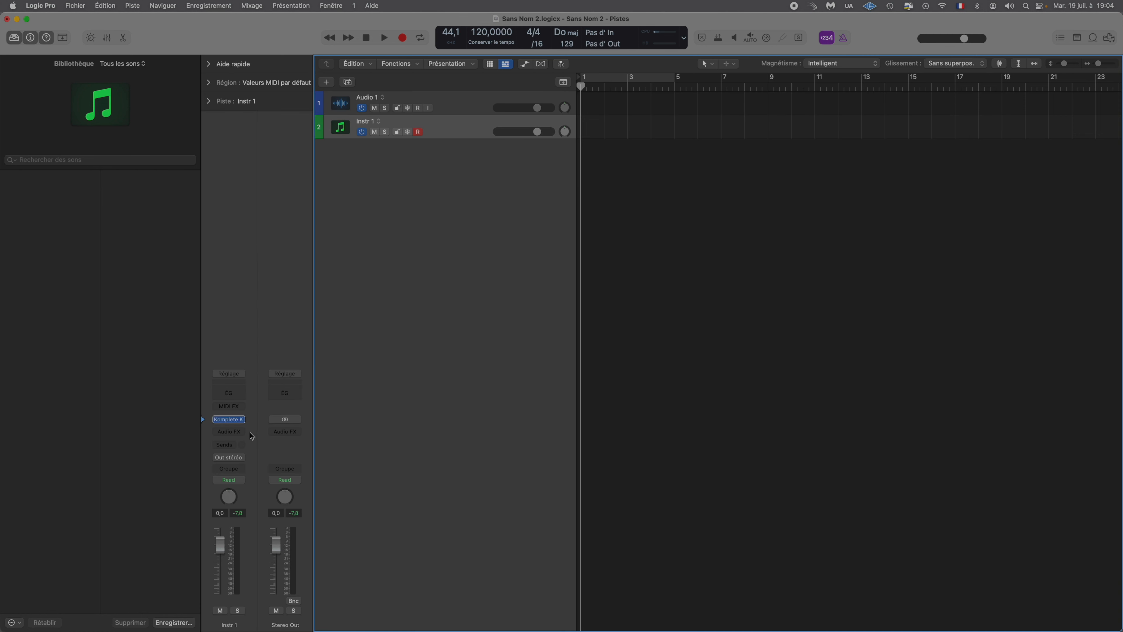
click(230, 420)
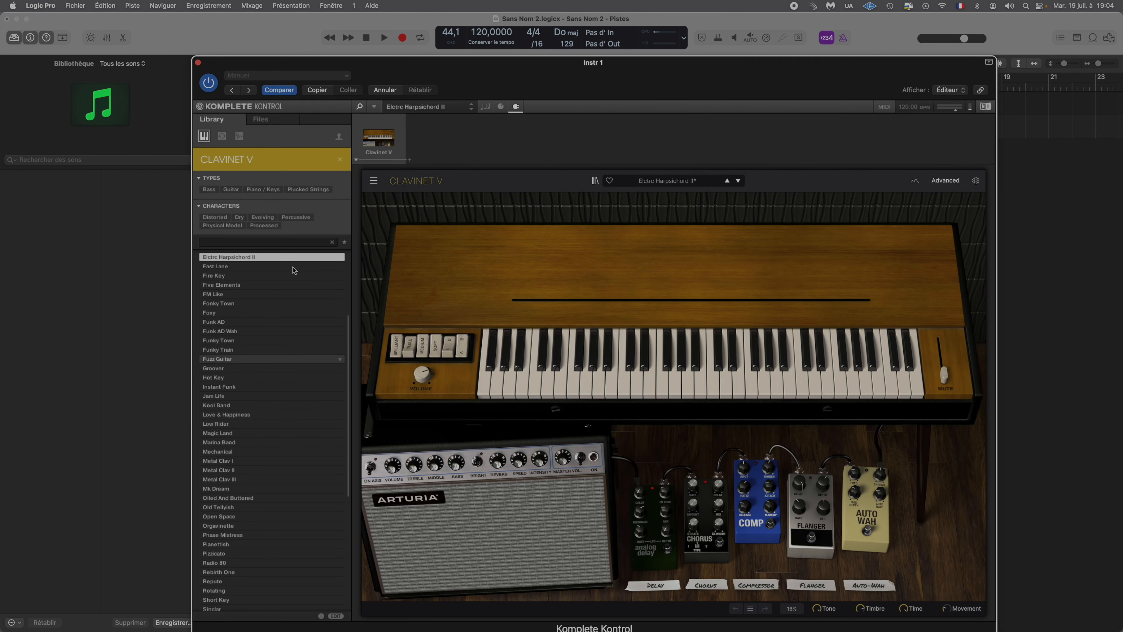
drag(456, 59, 511, 13)
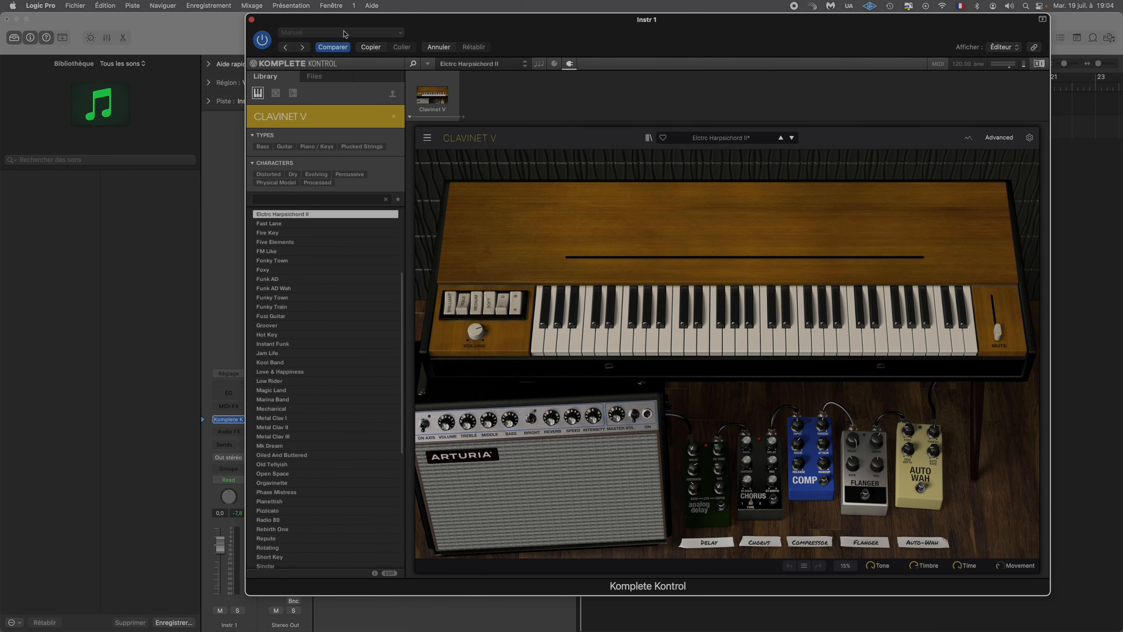
click(251, 19)
click(237, 420)
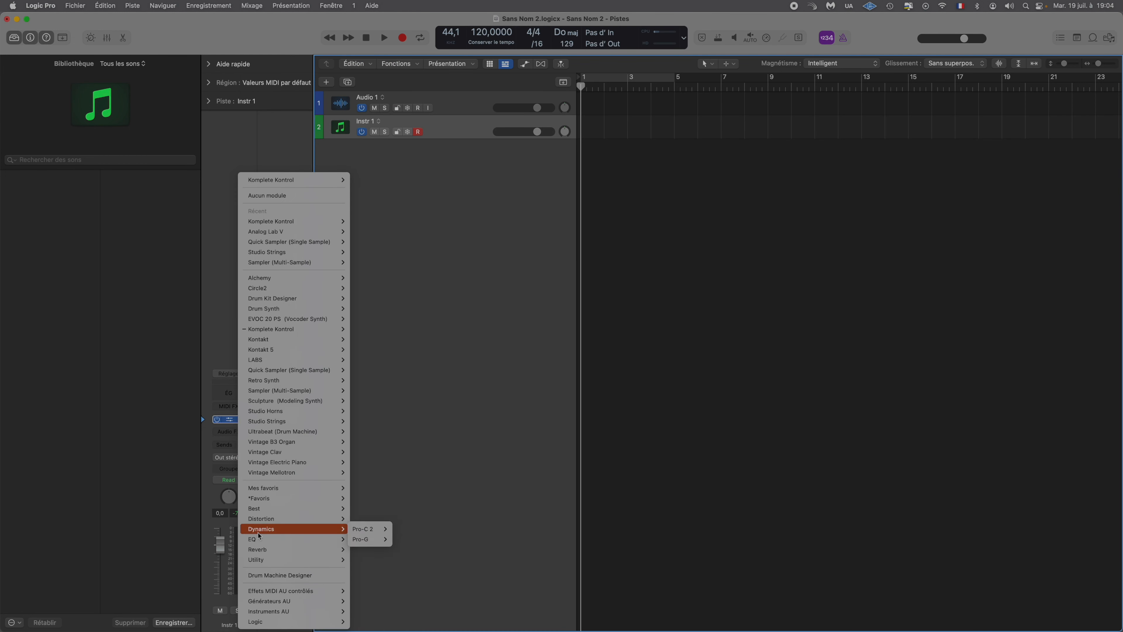
mouse_move(294, 613)
mouse_move(398, 611)
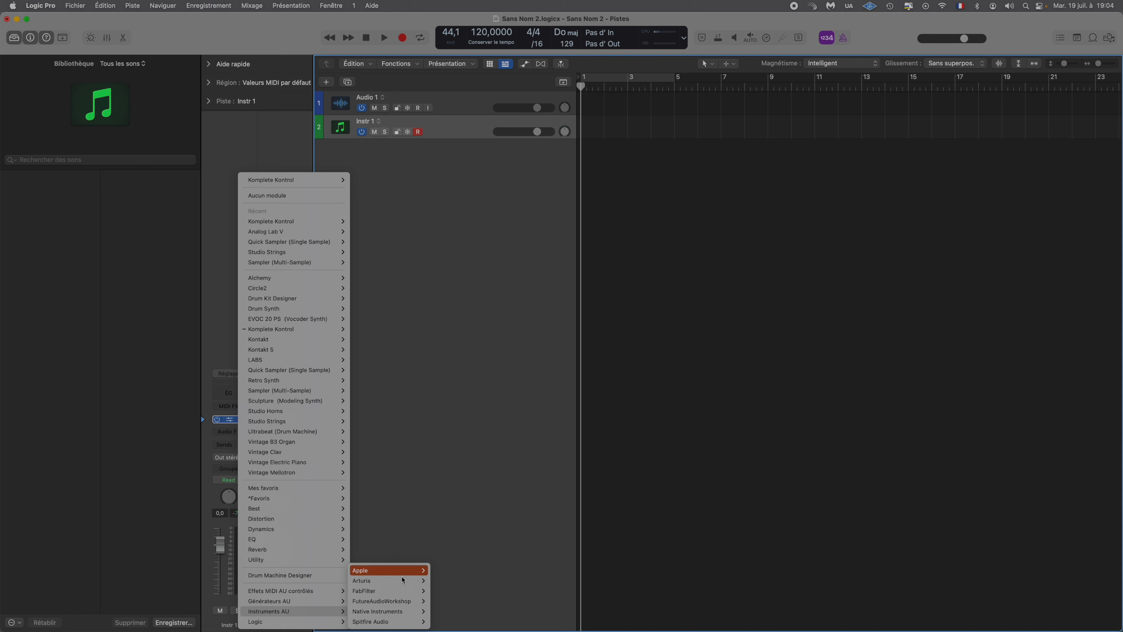
mouse_move(396, 581)
mouse_move(491, 478)
click(528, 479)
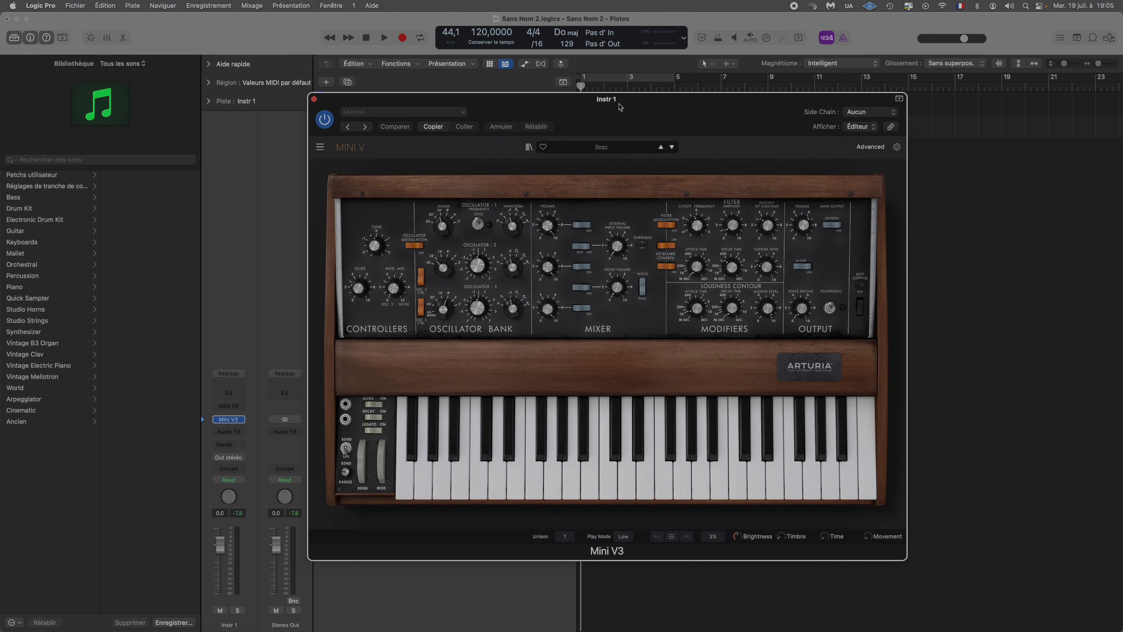
Open Logic Pro's plug-in manager (Gestionnaire de module) and filter the modules by the manufacturer Arturia
click(33, 5)
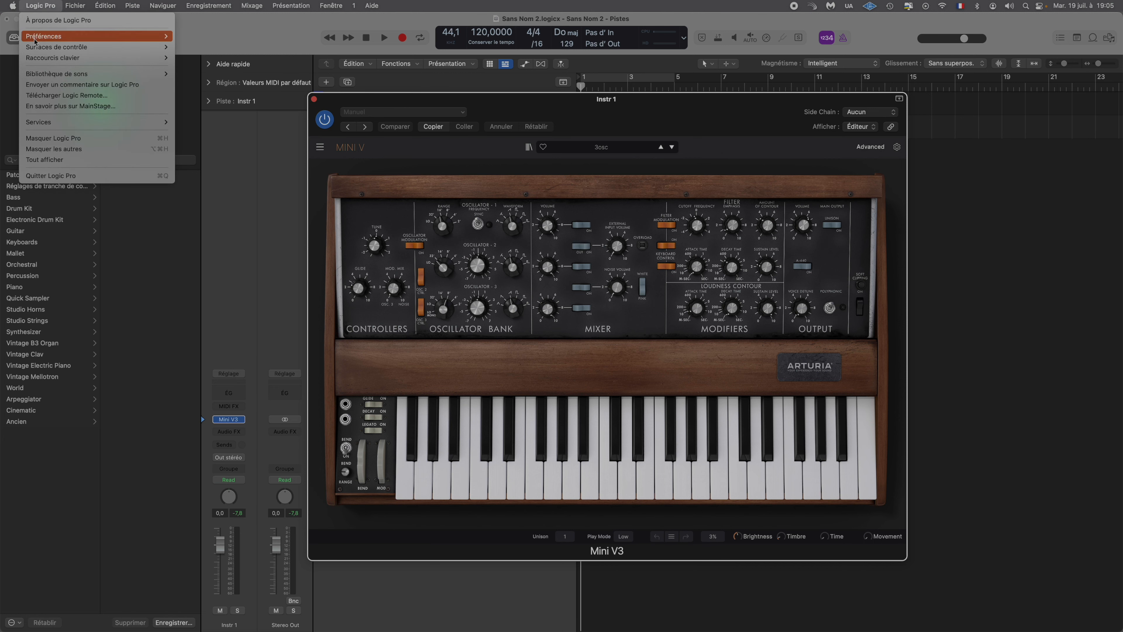
mouse_move(4, 4)
mouse_move(41, 5)
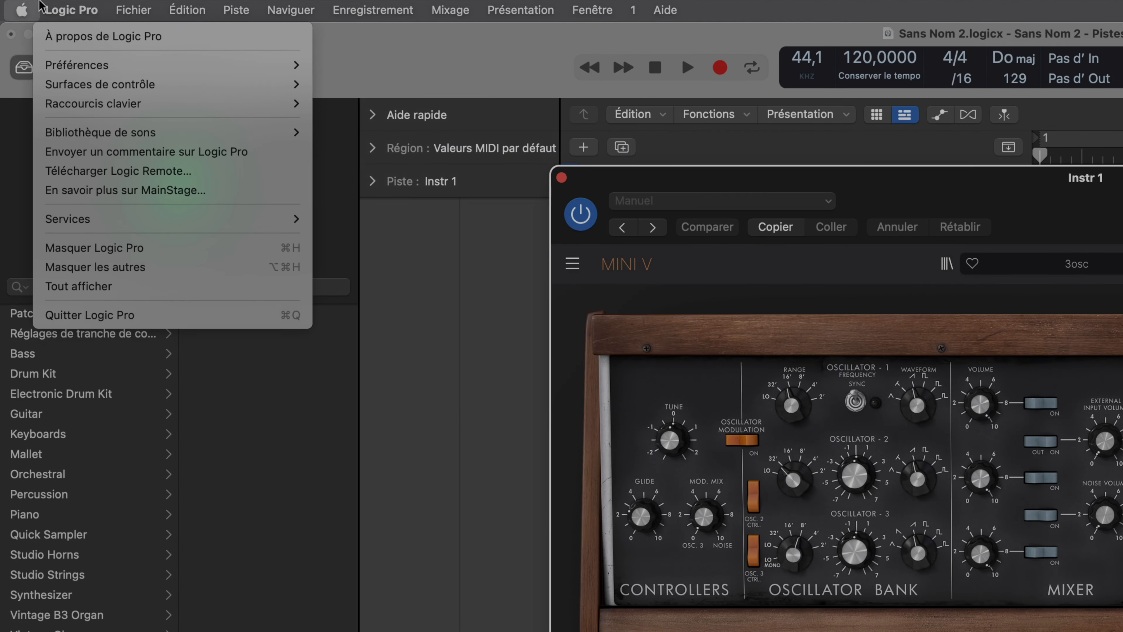
mouse_move(43, 36)
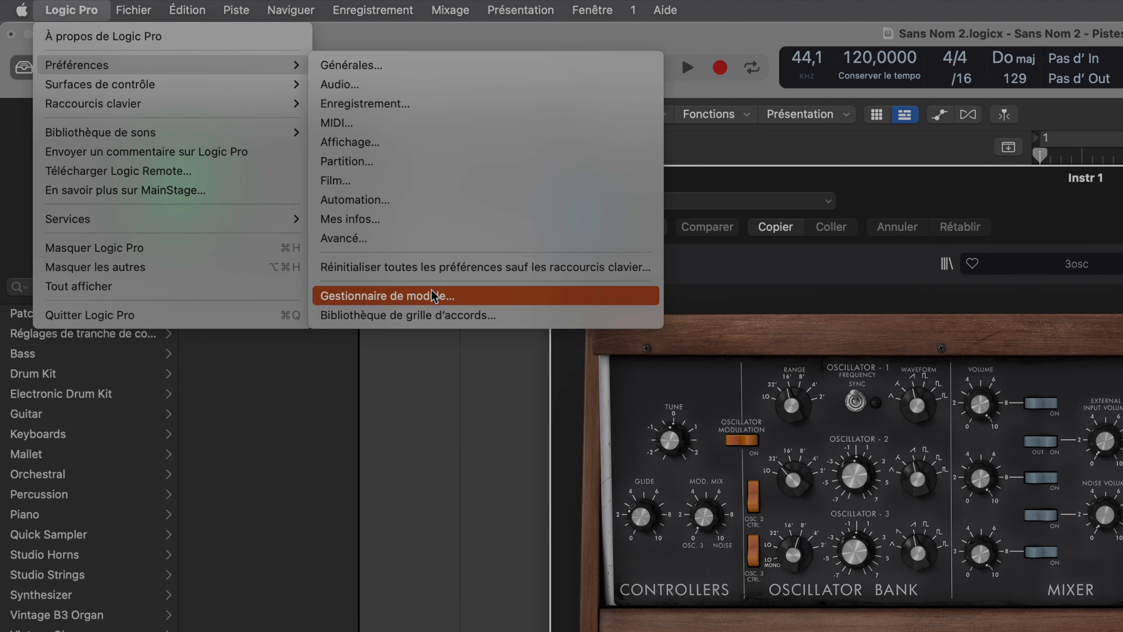
click(431, 295)
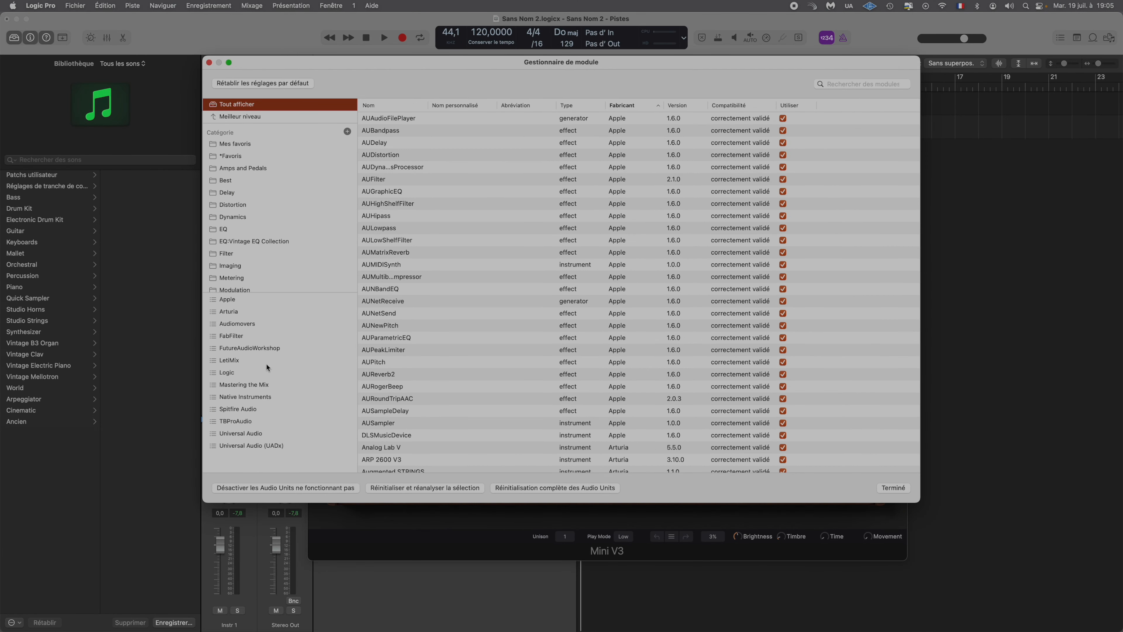
click(228, 323)
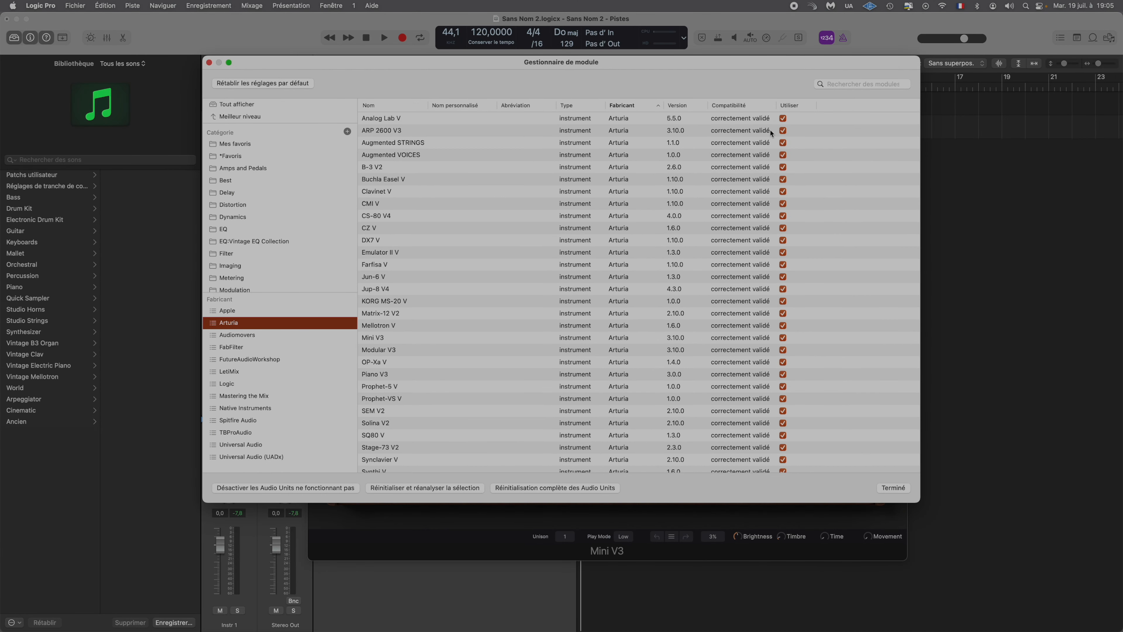
Examine the compatibility status of the Arturia modules throughout the list, close the plug-in manager and reposition the Mini V3 window
scroll(754, 125, down, 3)
scroll(732, 367, up, 3)
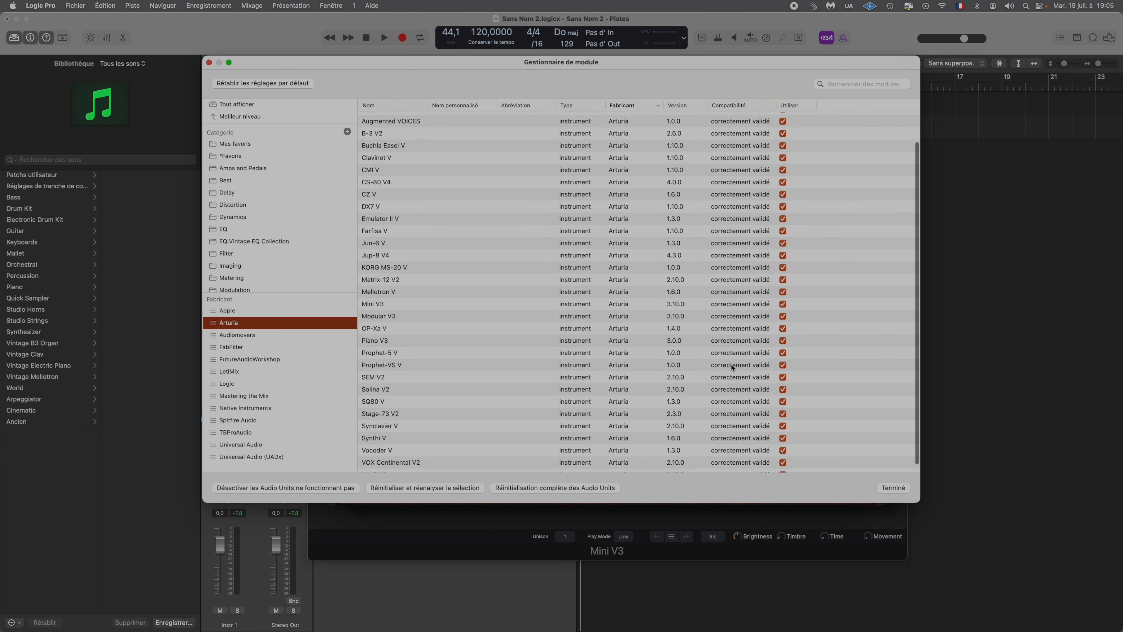
scroll(732, 367, down, 3)
scroll(731, 176, up, 3)
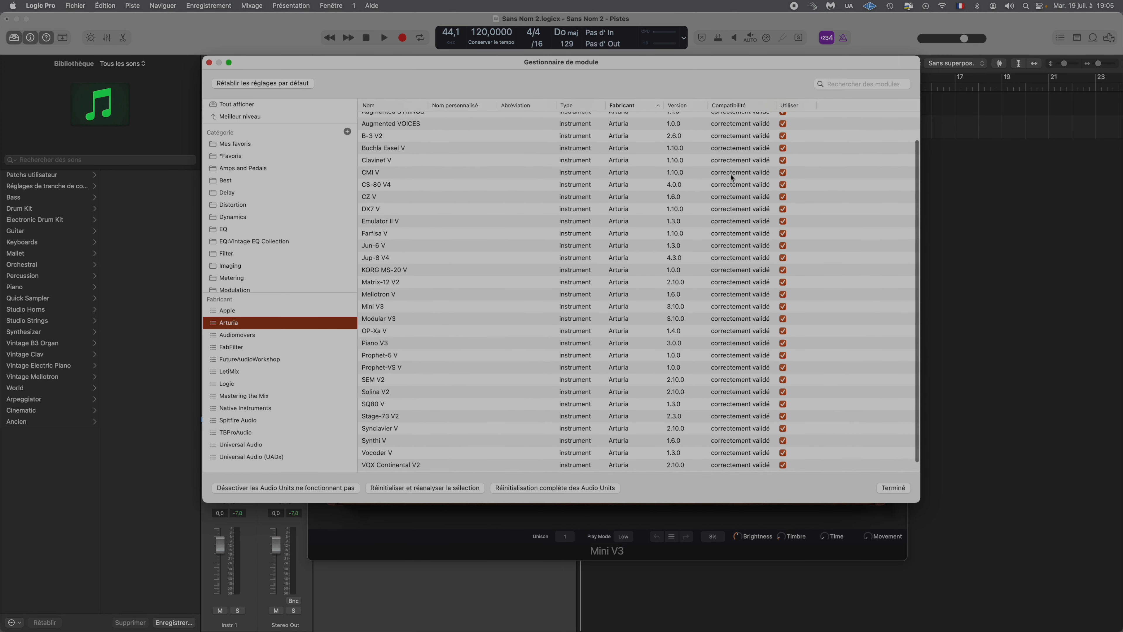
scroll(730, 177, down, 3)
scroll(731, 177, up, 3)
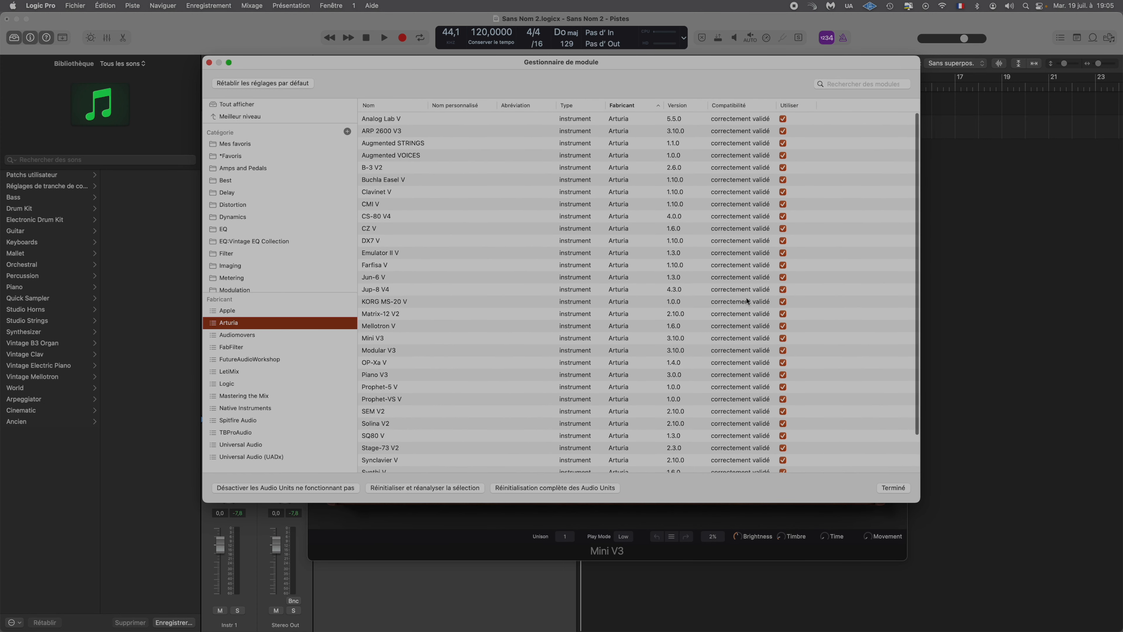
click(429, 200)
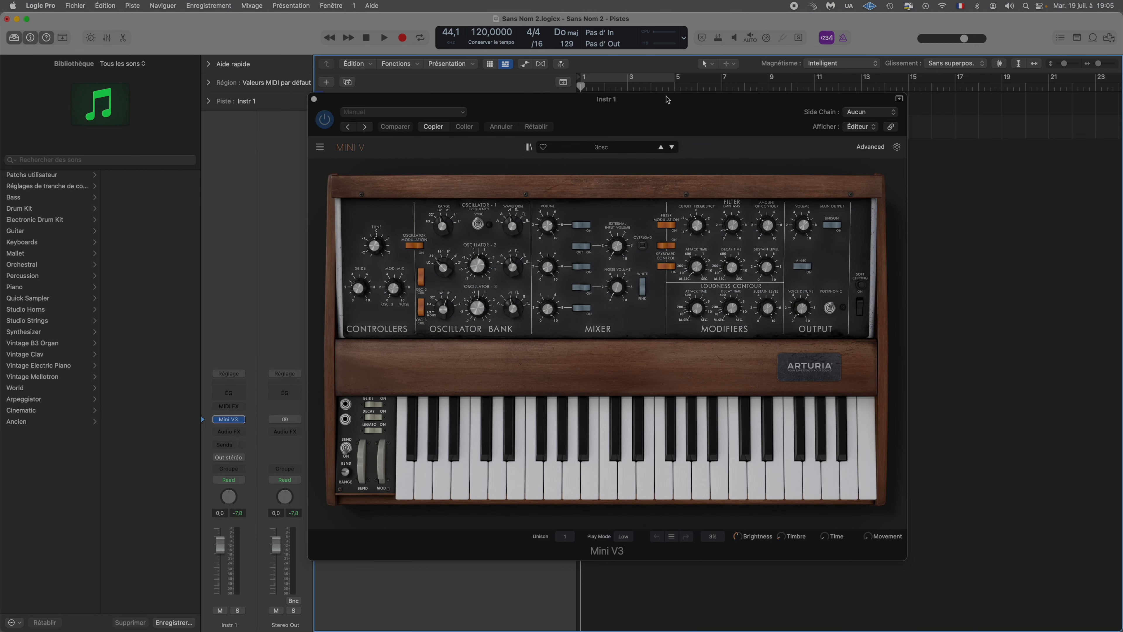
drag(662, 98, 638, 81)
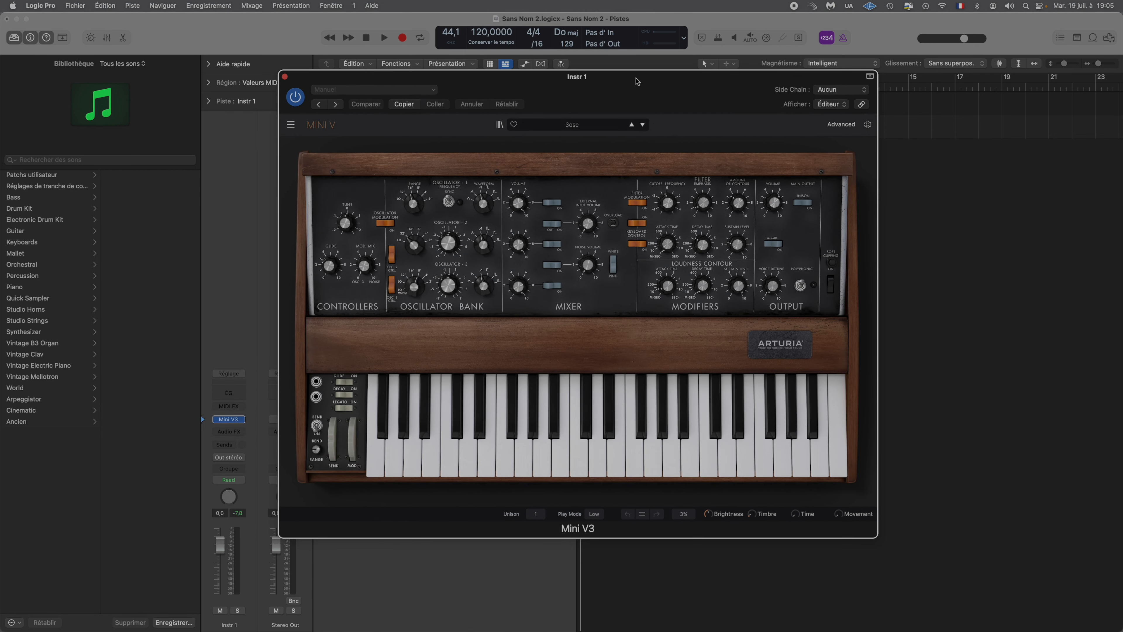